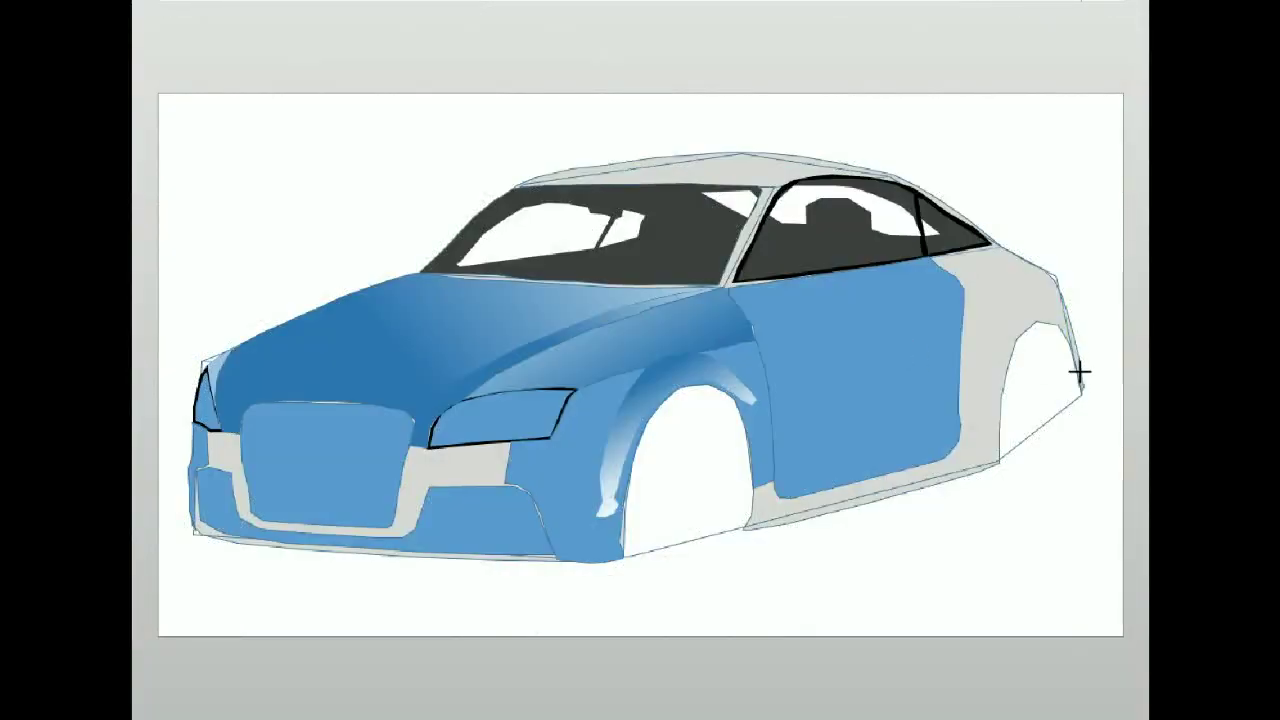
Step: Trace the rear quarter panel and the roof as freeform shapes filled in the body's blue
{"action": "left_click", "coordinate": [1041, 266]}
{"action": "left_click", "coordinate": [1000, 410]}
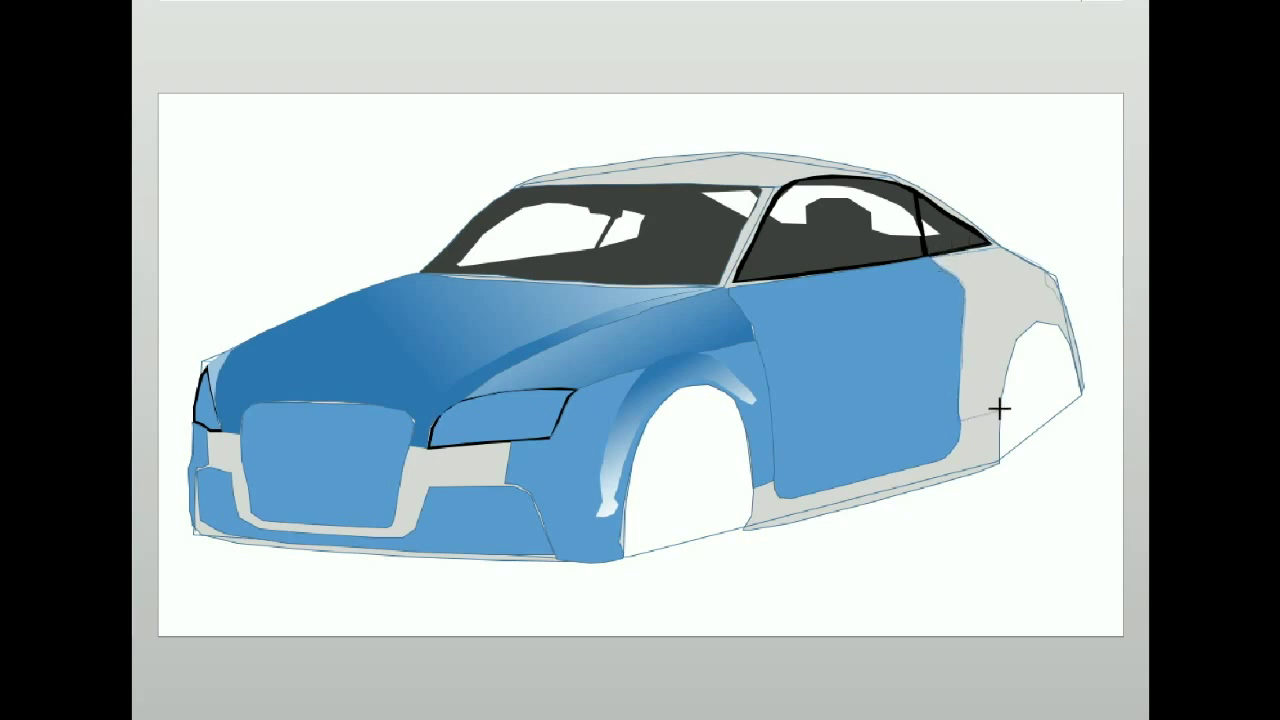
{"action": "double_click", "coordinate": [1077, 377]}
{"action": "left_click", "coordinate": [808, 581]}
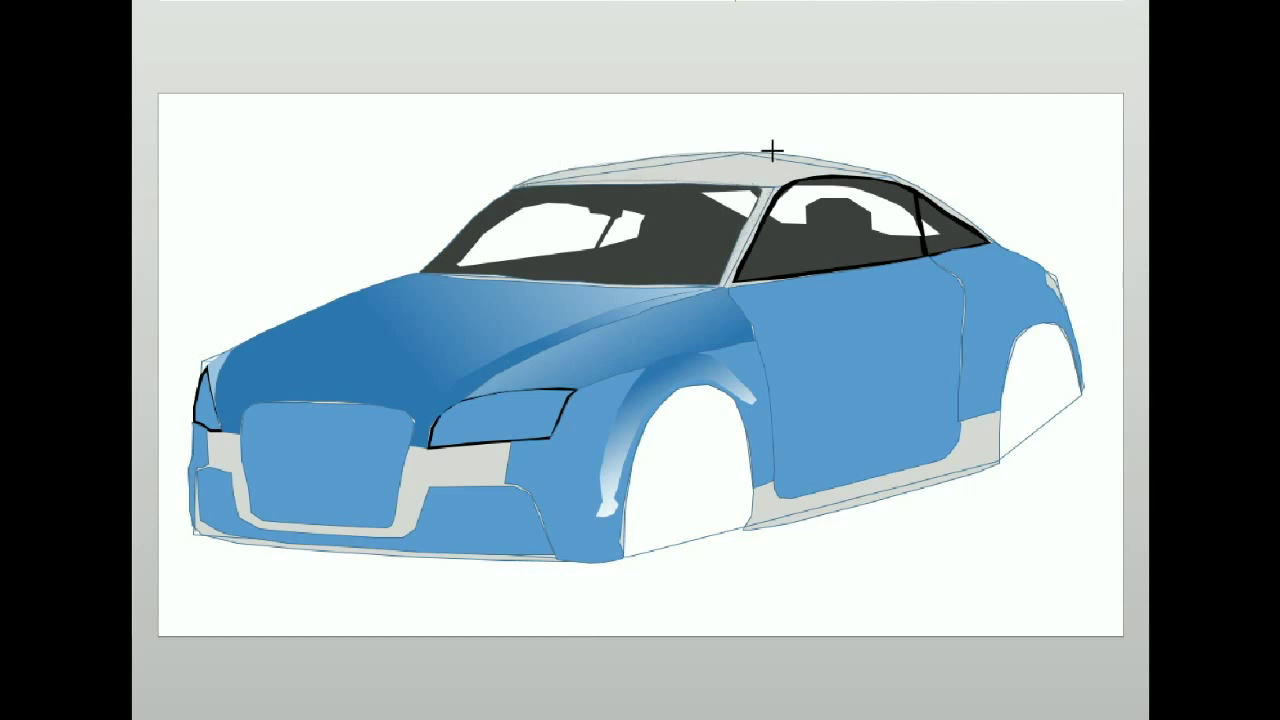
{"action": "left_click_drag", "start_coordinate": [929, 188], "coordinate": [989, 230]}
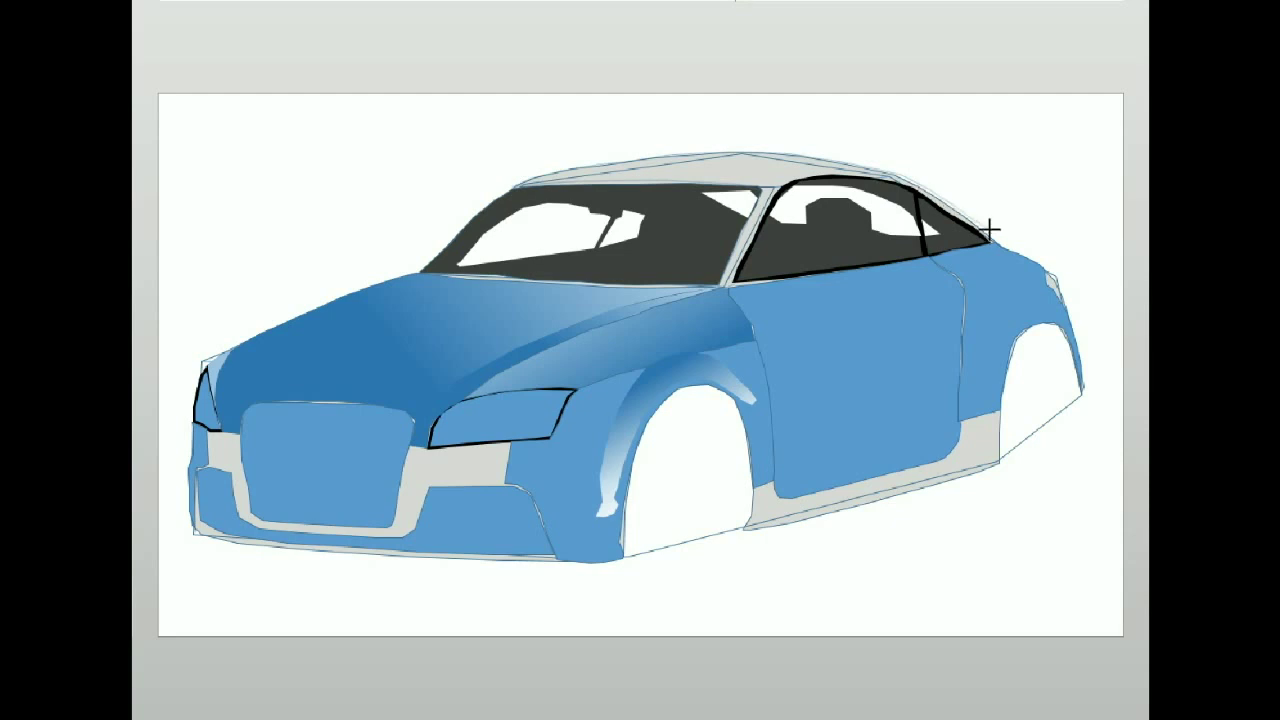
{"action": "left_click", "coordinate": [770, 186]}
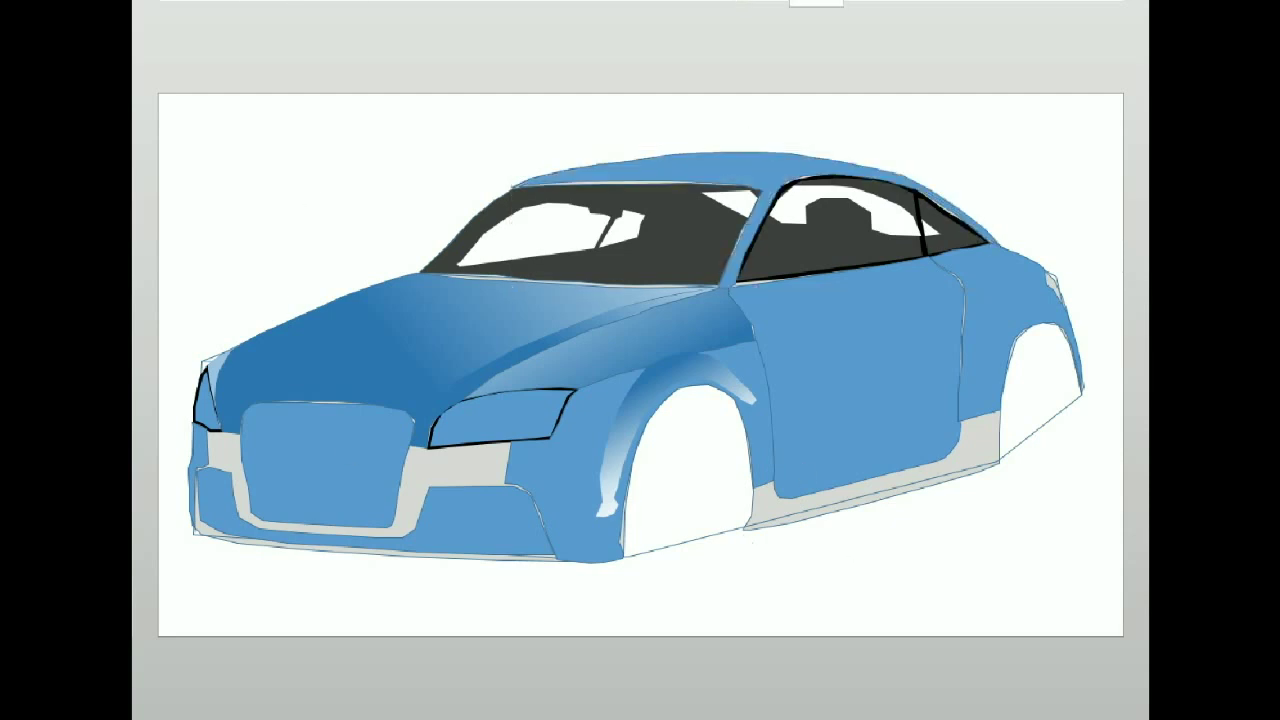
Step: Draw the front wheel-well shape and fill it grey
{"action": "left_click", "coordinate": [690, 524]}
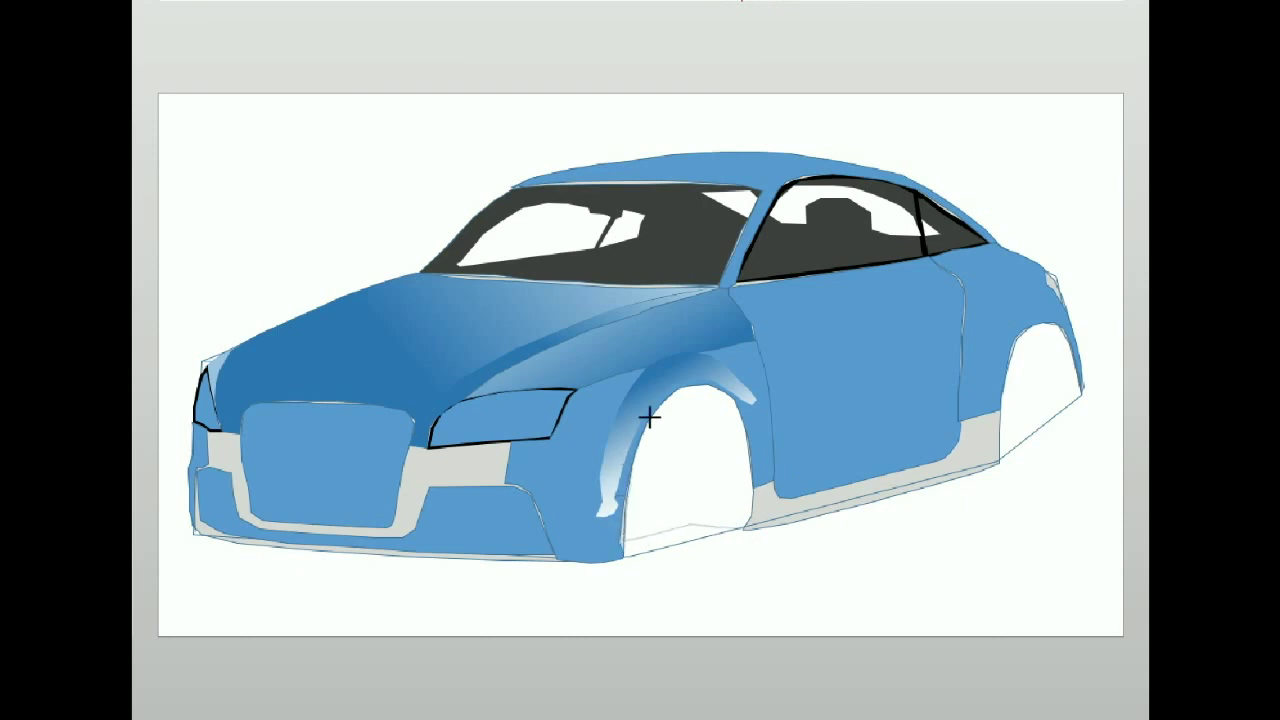
{"action": "left_click", "coordinate": [751, 520]}
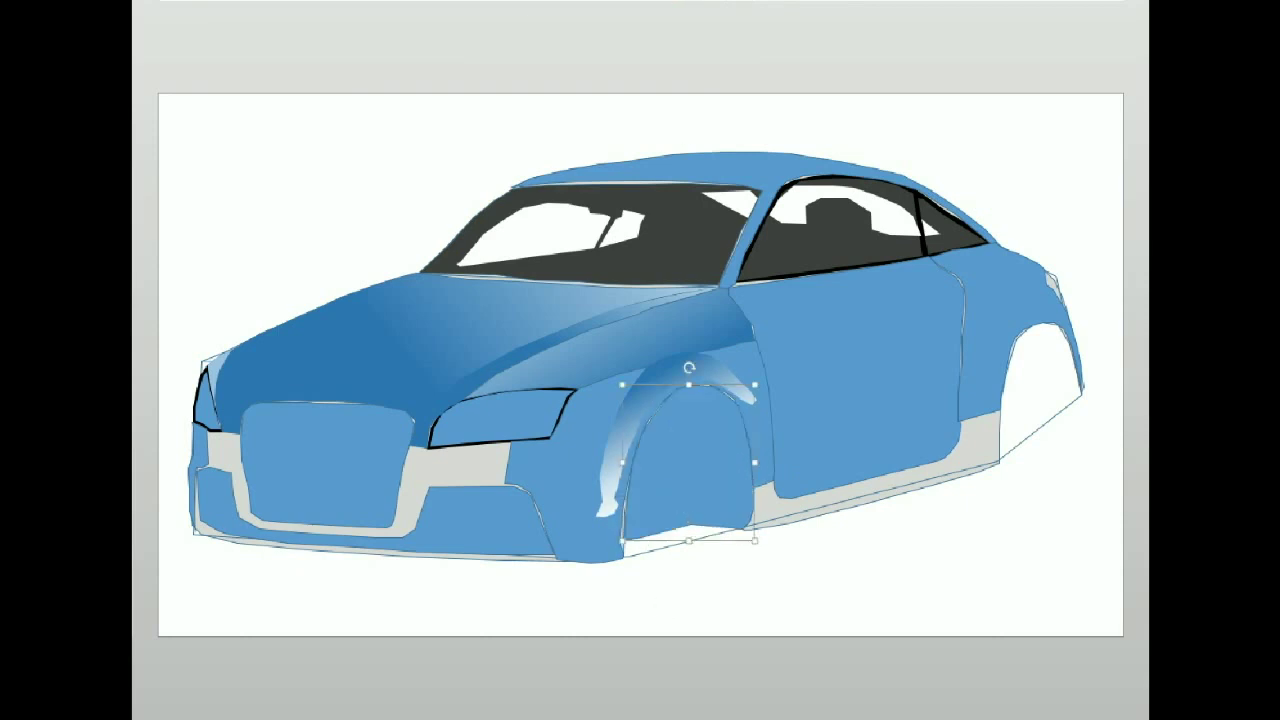
{"action": "left_click", "coordinate": [400, 2]}
{"action": "left_click", "coordinate": [397, 8]}
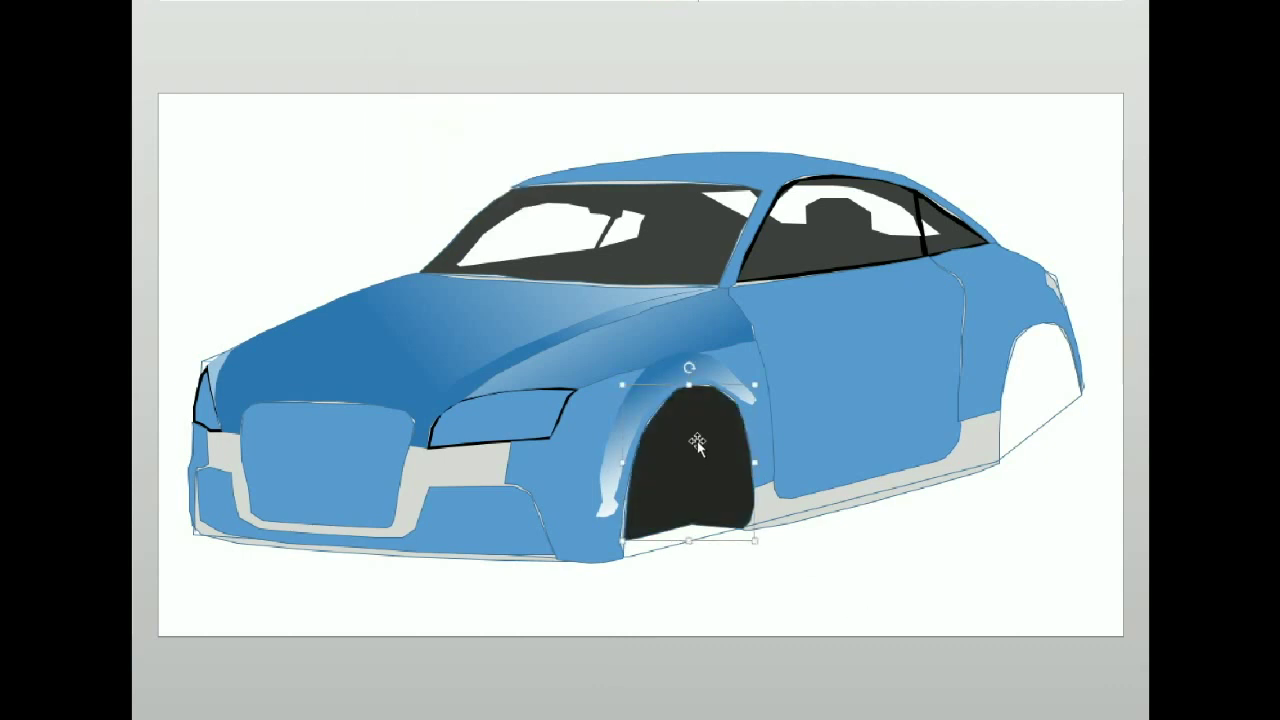
{"action": "left_click", "coordinate": [400, 2]}
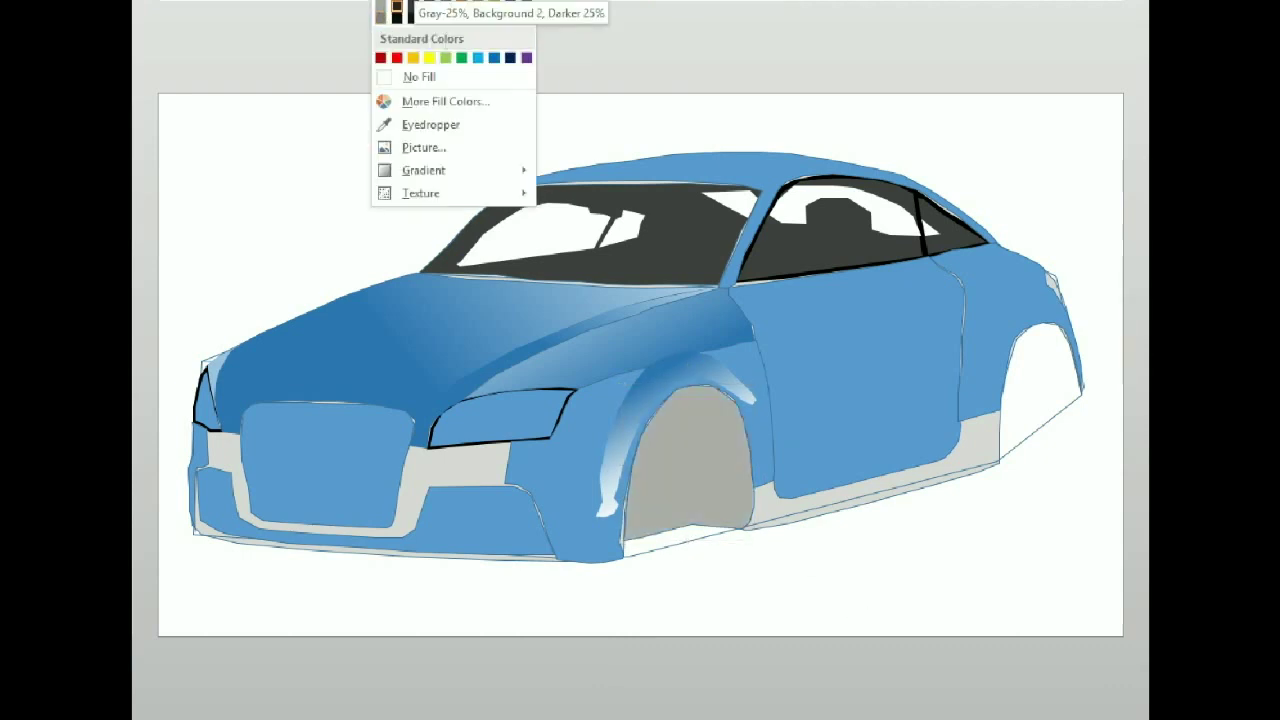
{"action": "left_click", "coordinate": [378, 12]}
Step: Add a light grey shading shape inside the front wheel well
{"action": "left_click_drag", "start_coordinate": [695, 525], "coordinate": [670, 411]}
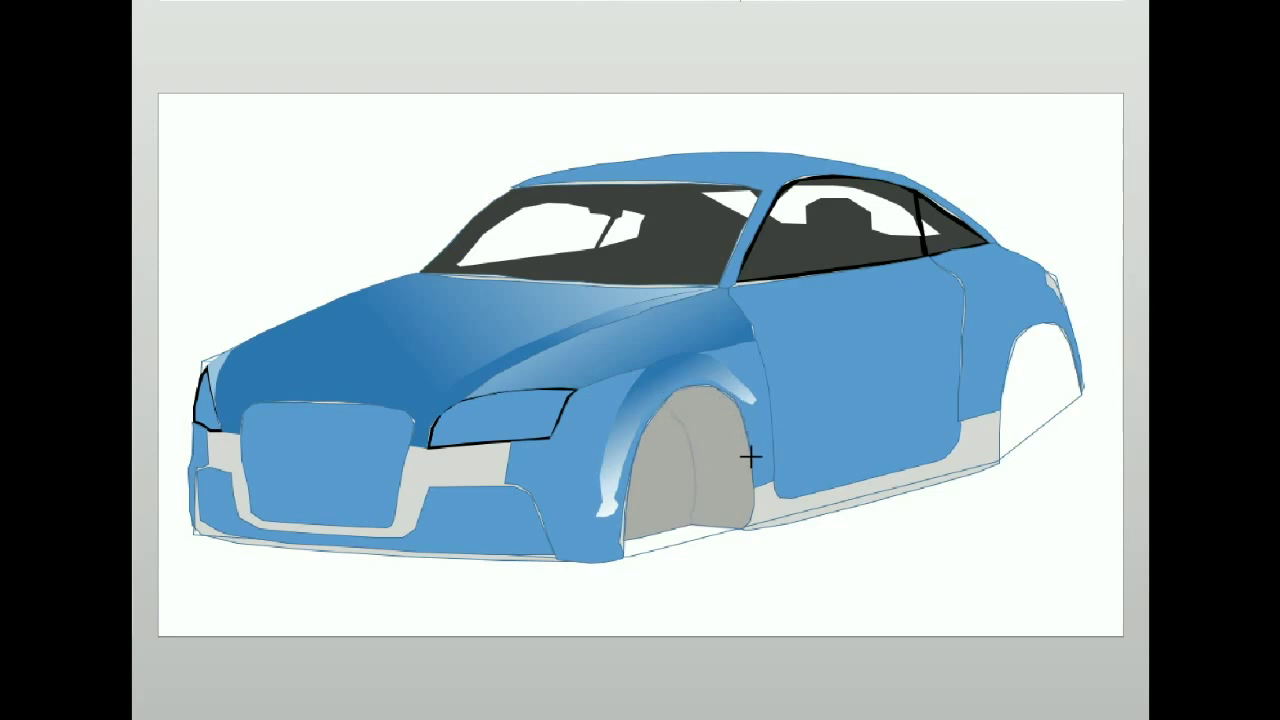
{"action": "left_click_drag", "start_coordinate": [662, 404], "coordinate": [743, 523]}
{"action": "left_click", "coordinate": [381, 3]}
{"action": "left_click", "coordinate": [381, 5]}
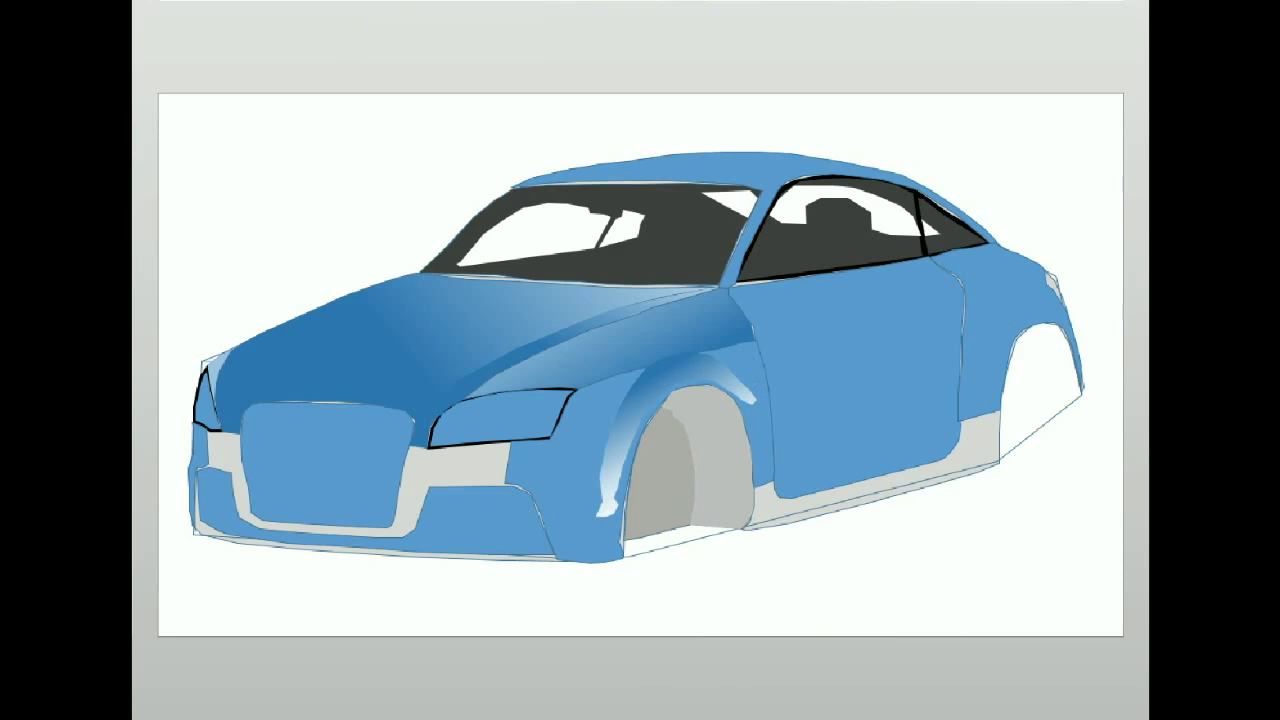
Step: Trace the rear wheel-well shape and give it the same grey fill
{"action": "left_click", "coordinate": [1078, 392]}
{"action": "left_click_drag", "start_coordinate": [1029, 390], "coordinate": [1080, 392]}
{"action": "left_click_drag", "start_coordinate": [1002, 414], "coordinate": [1038, 412]}
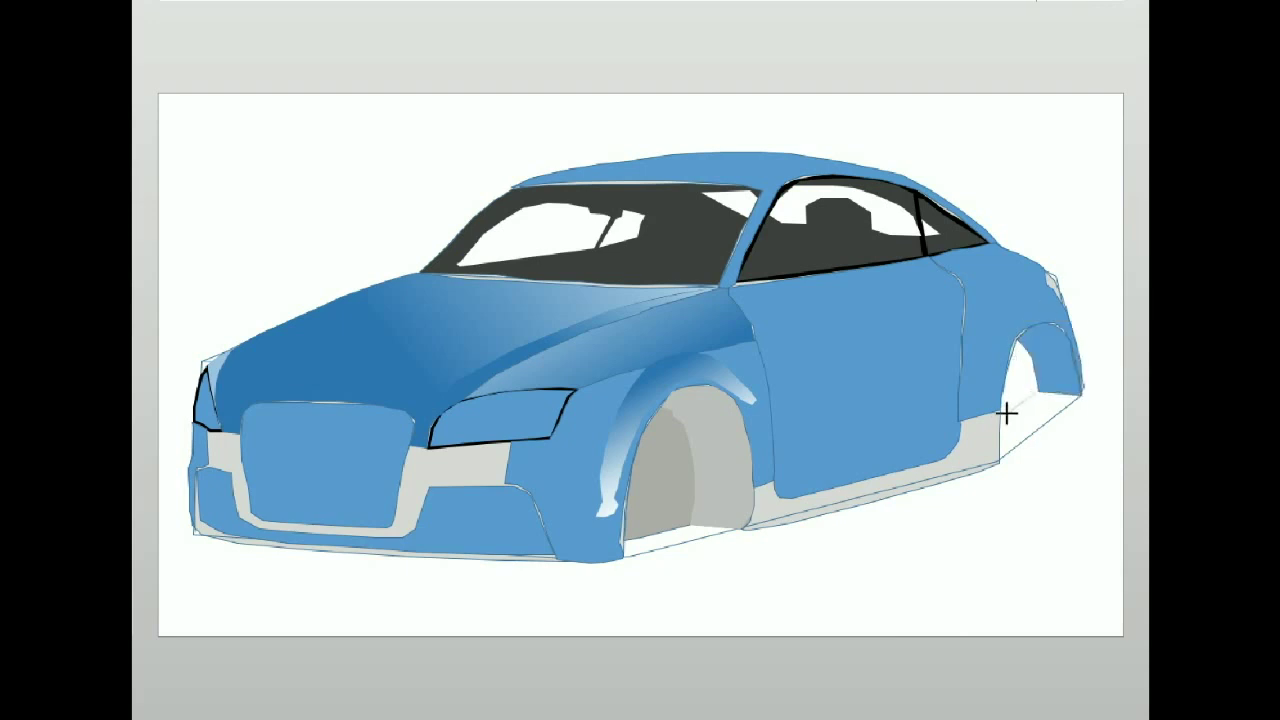
{"action": "left_click", "coordinate": [649, 505]}
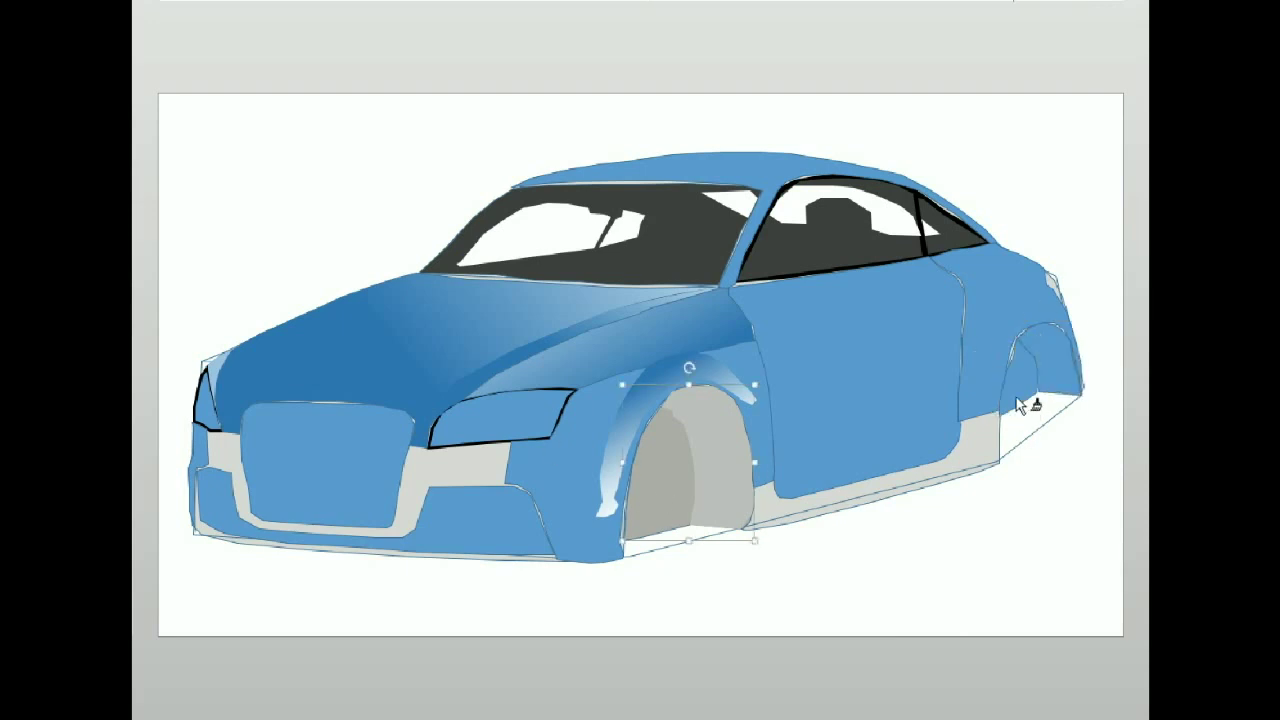
{"action": "left_click", "coordinate": [1095, 610]}
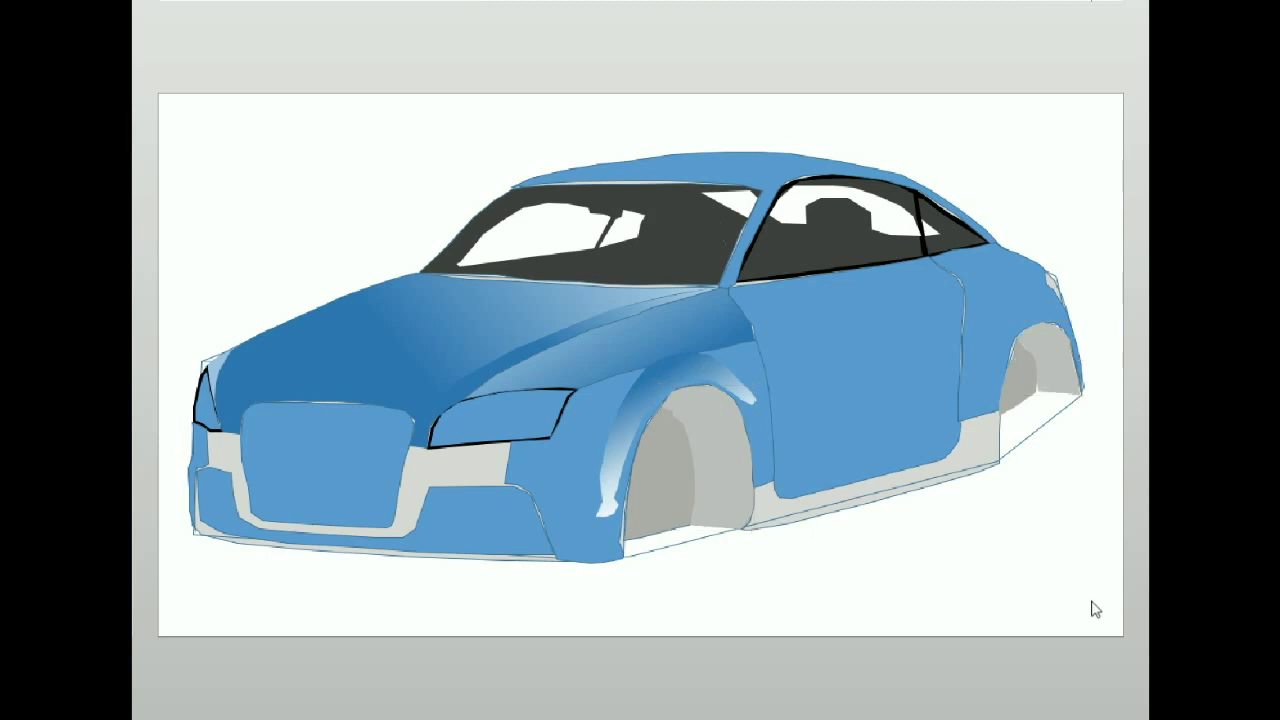
Step: Trace blue shapes over the rear sill and the front bumper and grille area
{"action": "mouse_move", "coordinate": [994, 410]}
{"action": "left_mouse_down"}
{"action": "mouse_move", "coordinate": [750, 530]}
{"action": "mouse_move", "coordinate": [994, 411]}
{"action": "left_mouse_up"}
{"action": "key", "text": "Escape"}
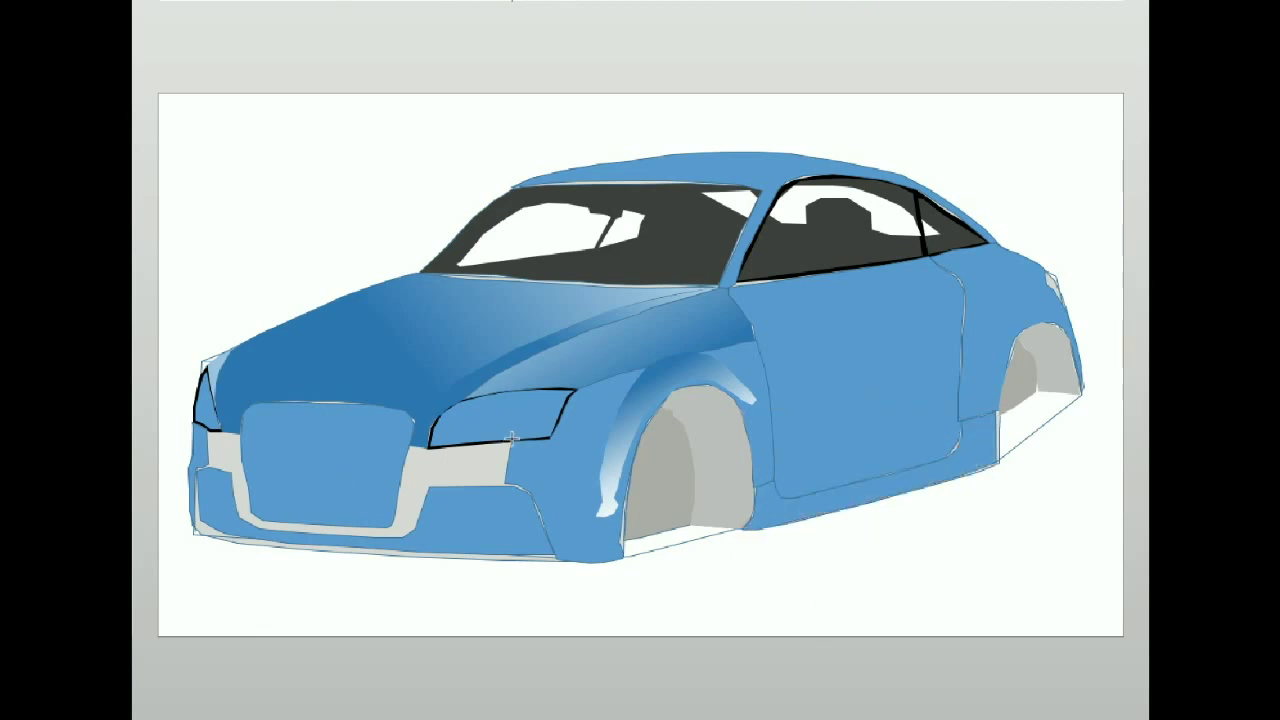
{"action": "mouse_move", "coordinate": [500, 484]}
{"action": "left_mouse_down"}
{"action": "mouse_move", "coordinate": [423, 491]}
{"action": "mouse_move", "coordinate": [329, 531]}
{"action": "mouse_move", "coordinate": [220, 509]}
{"action": "mouse_move", "coordinate": [205, 430]}
{"action": "left_mouse_up"}
{"action": "left_click", "coordinate": [494, 443]}
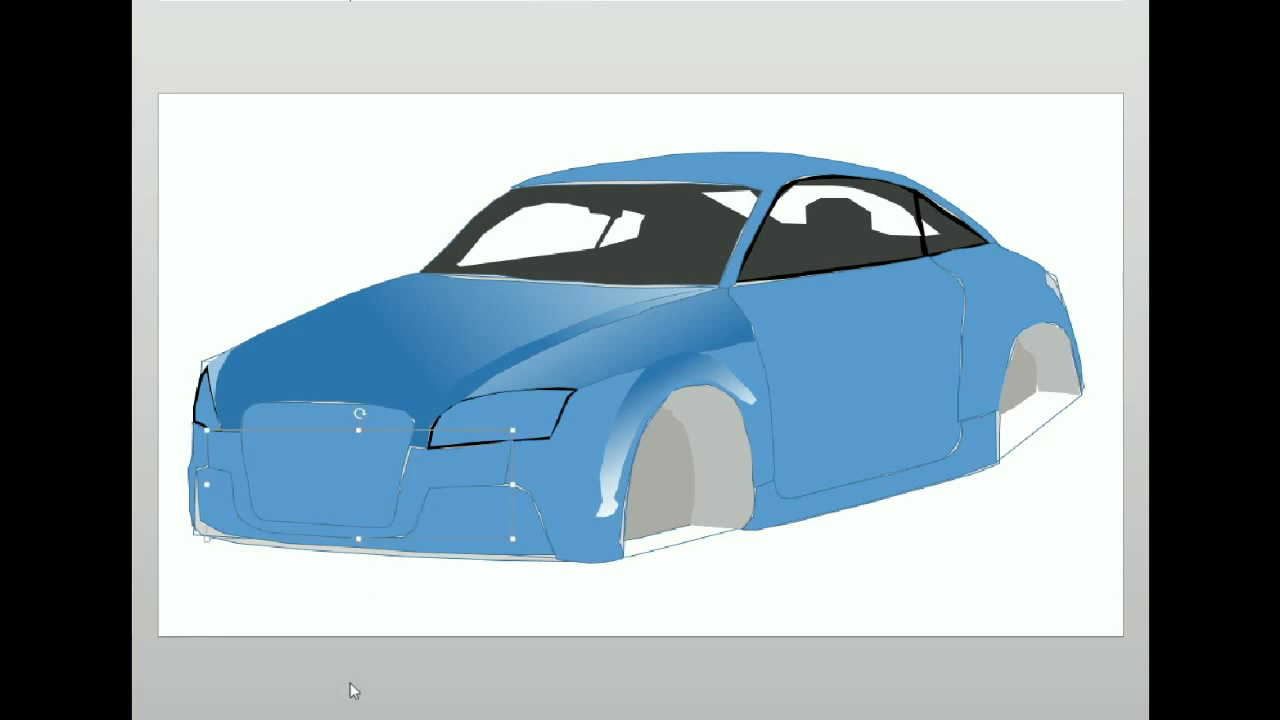
{"action": "left_click", "coordinate": [1050, 224]}
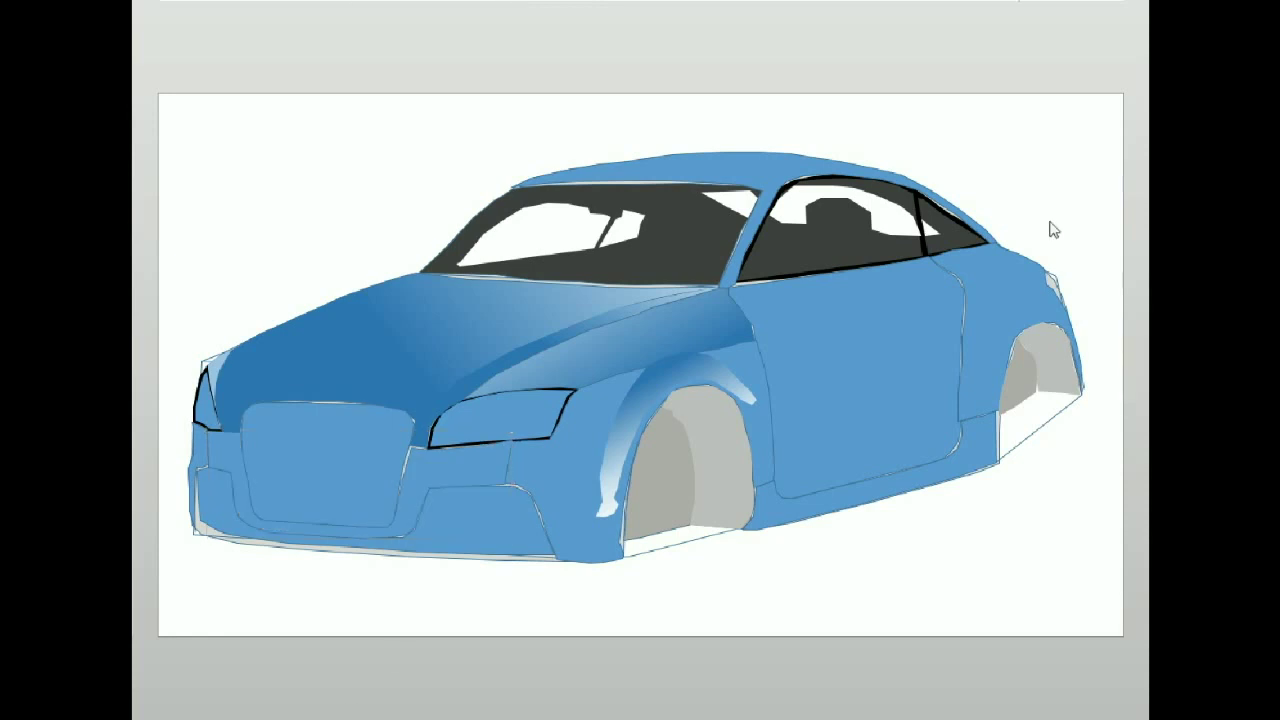
{"action": "left_click", "coordinate": [1057, 283]}
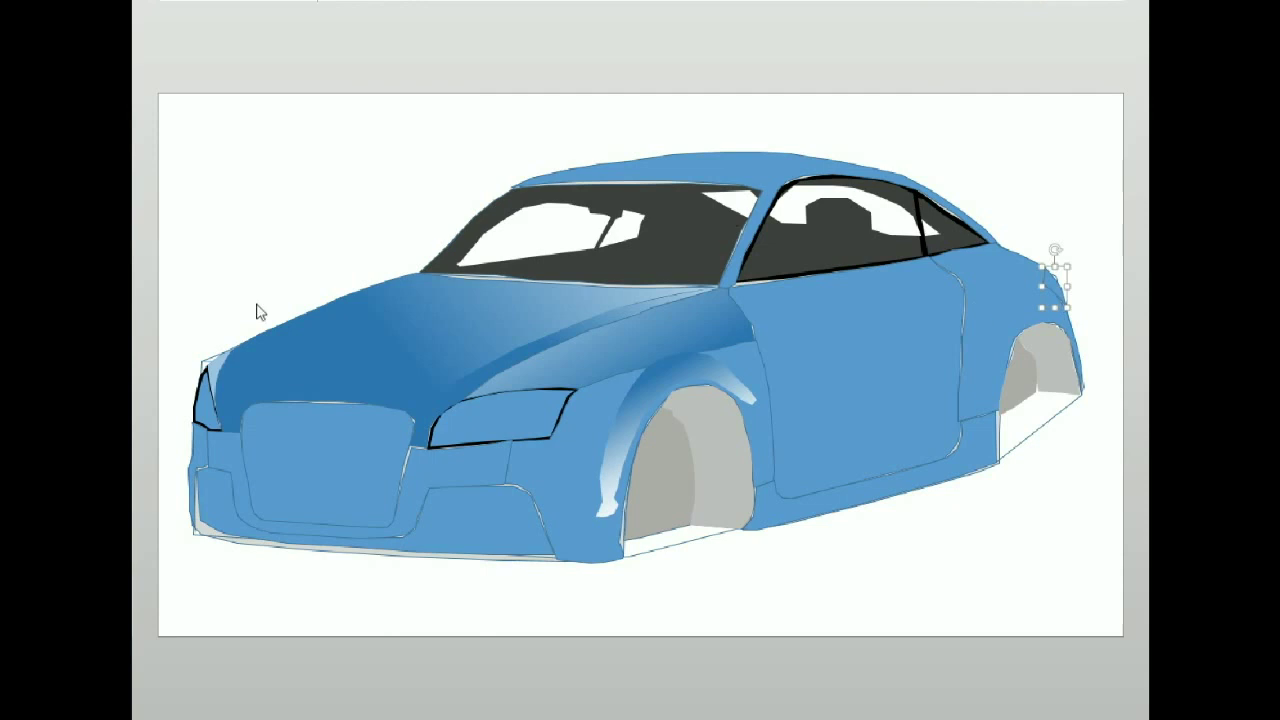
Step: Set the side window's black outline weight to 4½ pt
{"action": "left_click", "coordinate": [758, 275]}
{"action": "left_click", "coordinate": [400, 3]}
{"action": "mouse_move", "coordinate": [440, 169]}
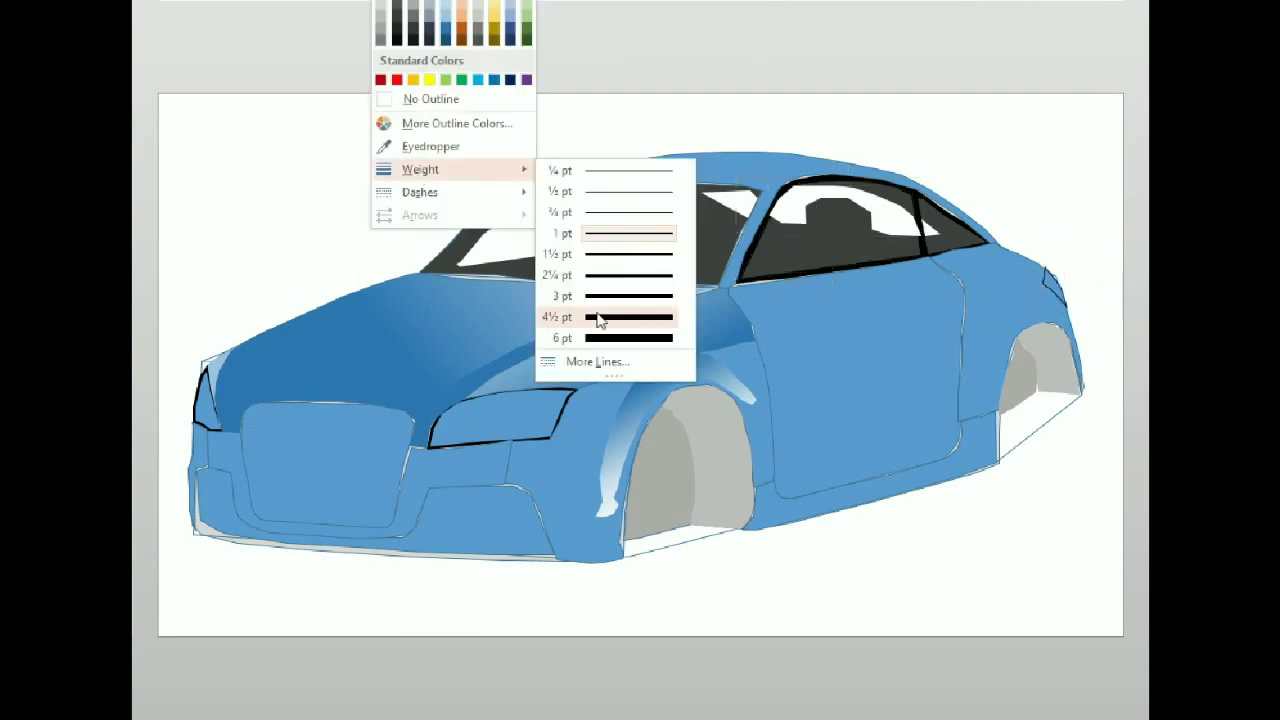
{"action": "left_click", "coordinate": [620, 296]}
Step: Undo the accidental window move, then draw a highlight shape along the door's lower edge
{"action": "left_click_drag", "start_coordinate": [850, 230], "coordinate": [975, 140]}
{"action": "left_click_drag", "start_coordinate": [780, 250], "coordinate": [720, 120]}
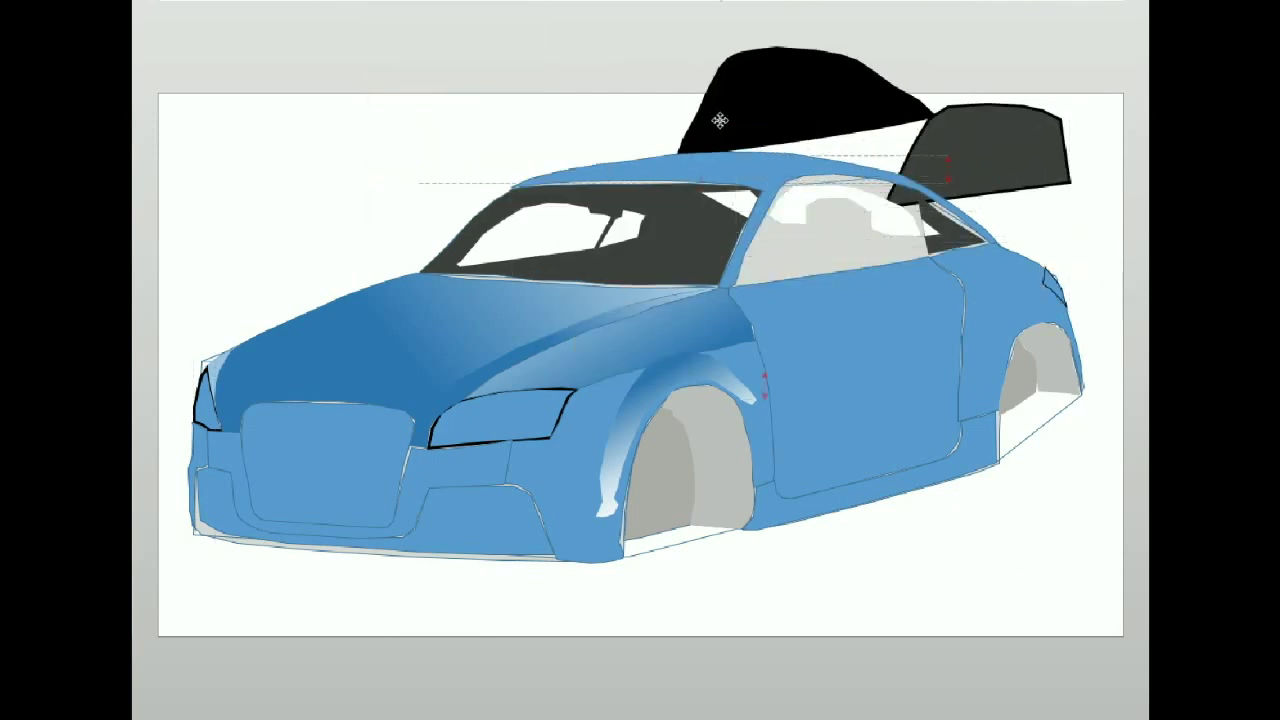
{"action": "key", "text": "Escape"}
{"action": "key", "text": "ctrl+z"}
{"action": "key", "text": "Escape"}
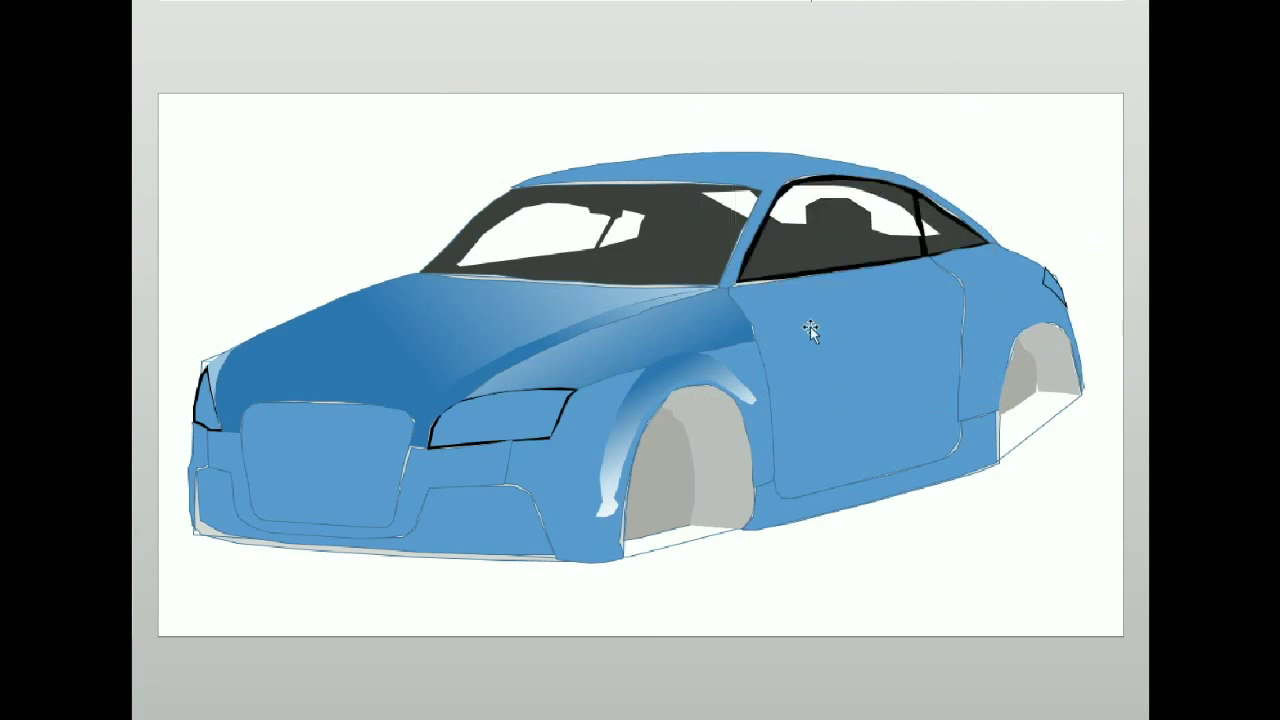
{"action": "left_click", "coordinate": [981, 413]}
{"action": "left_click", "coordinate": [977, 417]}
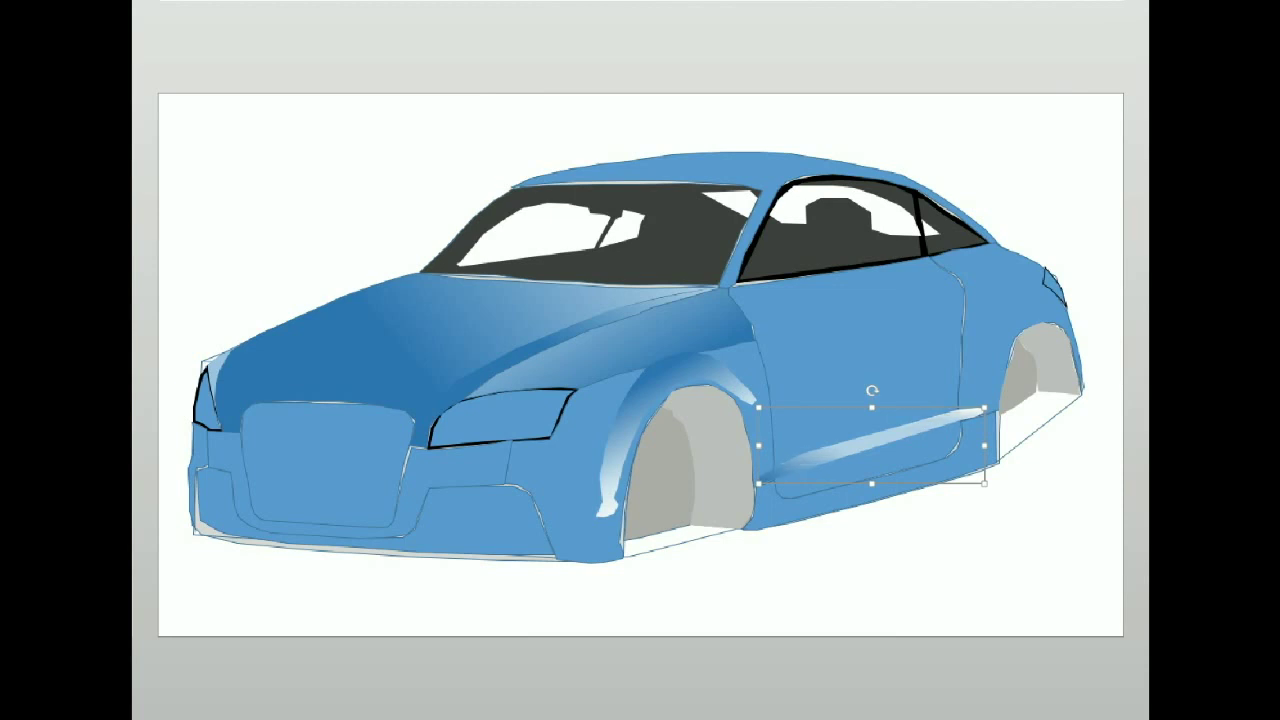
Step: Edit the sill highlight's points to stretch it into a slim, tapered streak along the door
{"action": "mouse_move", "coordinate": [835, 459]}
{"action": "left_mouse_down"}
{"action": "mouse_move", "coordinate": [837, 420]}
{"action": "mouse_move", "coordinate": [775, 472]}
{"action": "left_mouse_up"}
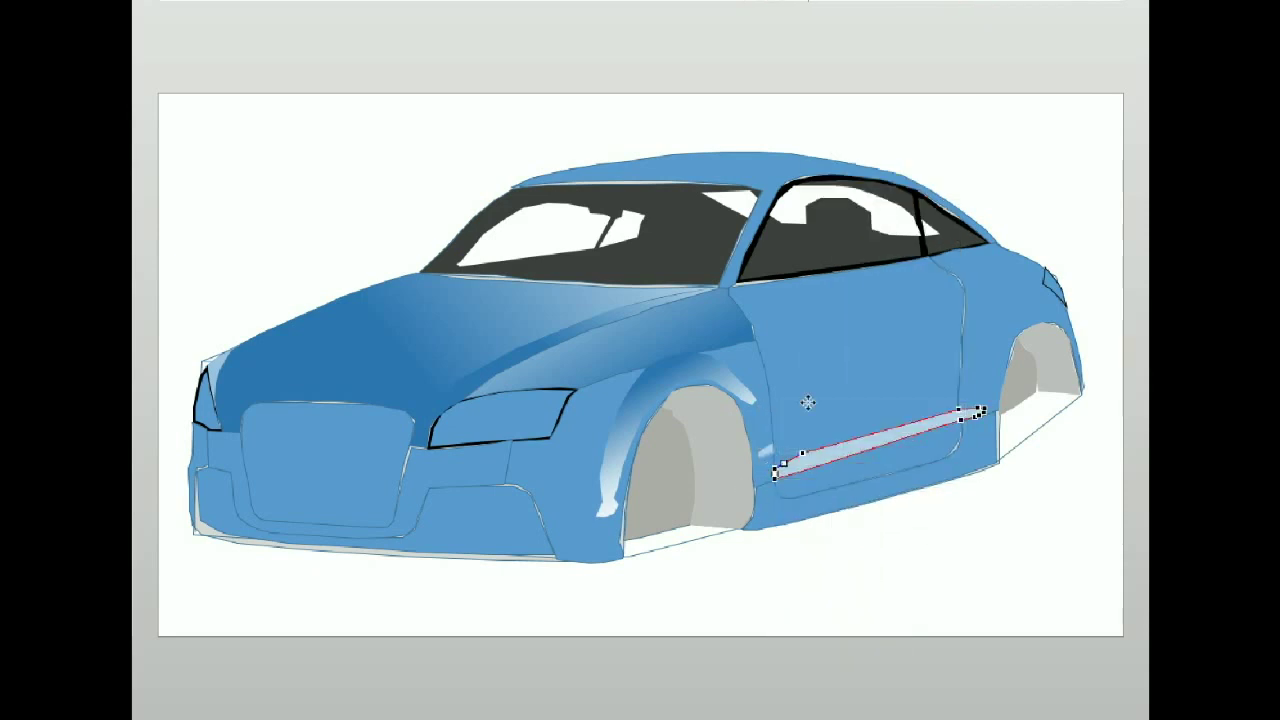
{"action": "left_click", "coordinate": [766, 478]}
{"action": "left_click", "coordinate": [886, 412]}
{"action": "left_click", "coordinate": [886, 412]}
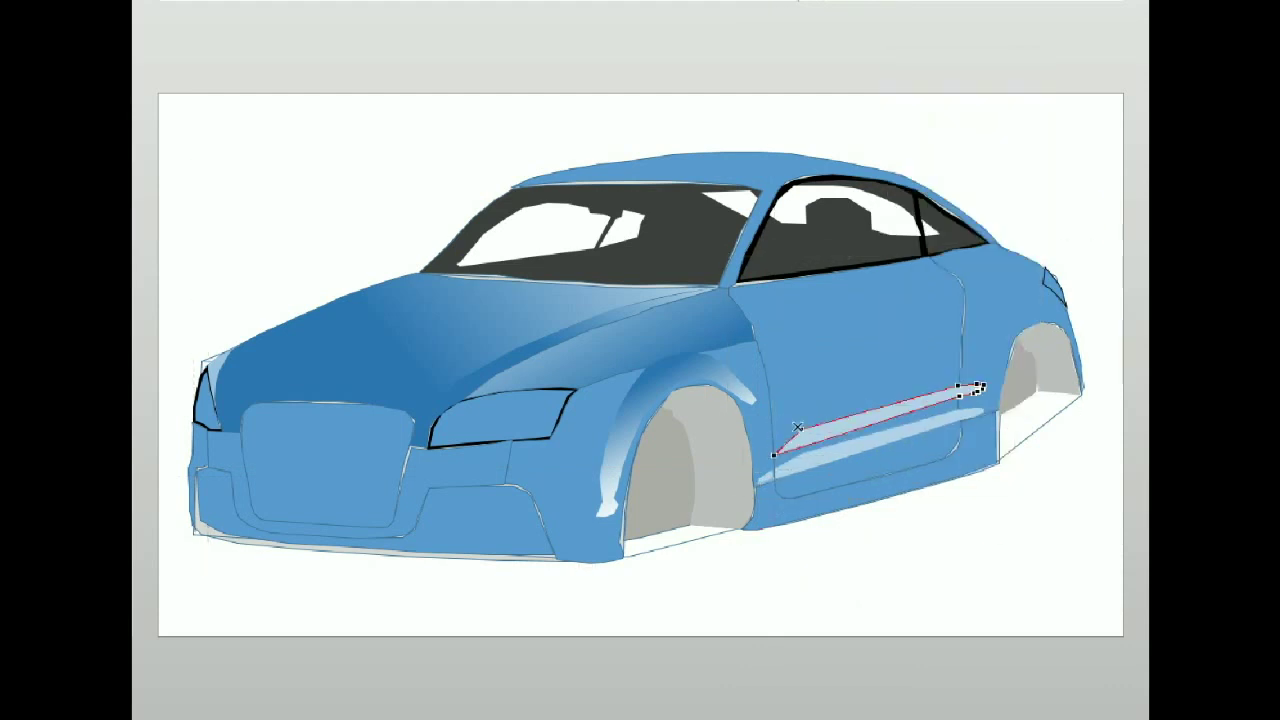
{"action": "right_click", "coordinate": [930, 427]}
{"action": "left_click", "coordinate": [985, 192]}
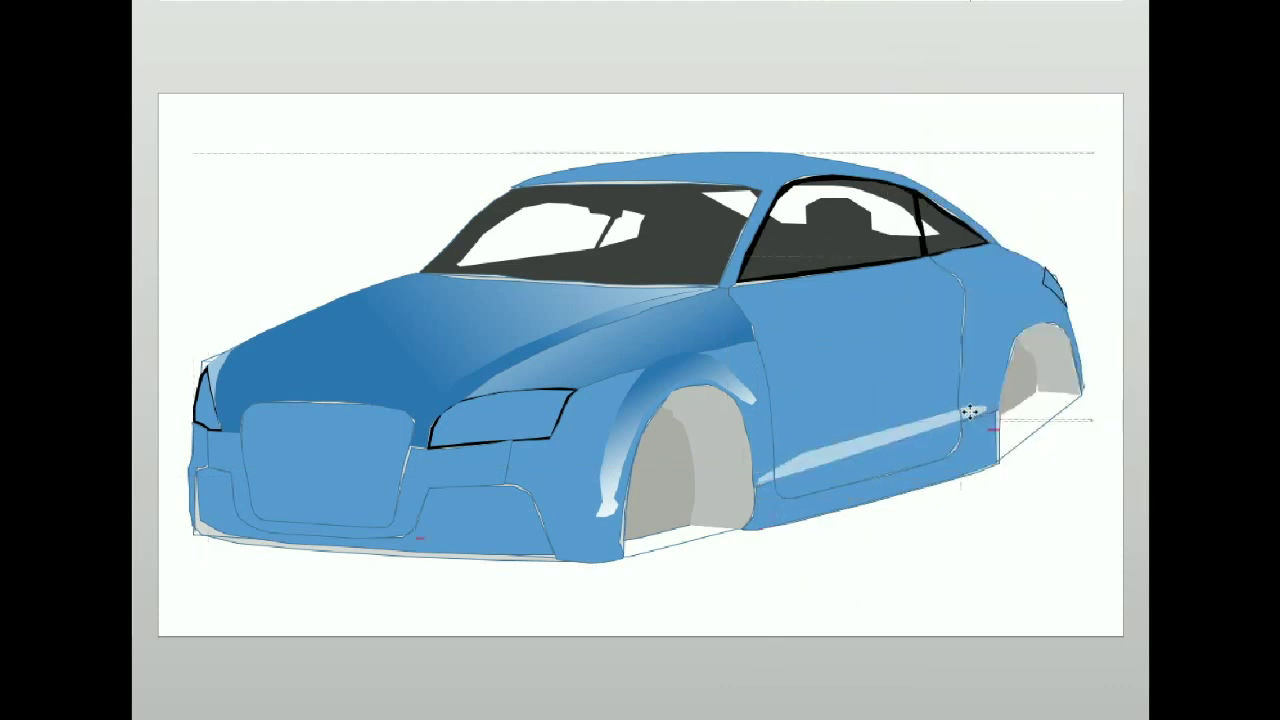
{"action": "left_click", "coordinate": [805, 597]}
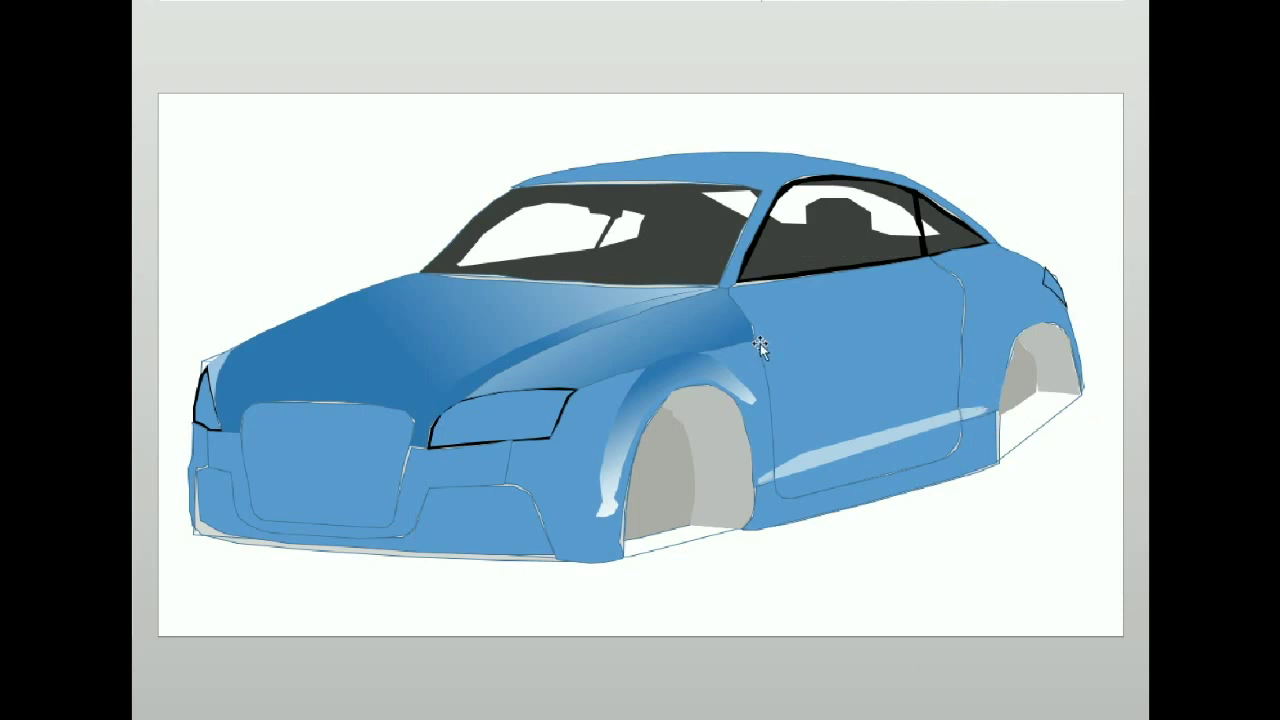
Step: Darken the door panel's blue and drag the rear fender curve's points into a pale arc over the wheel
{"action": "left_click", "coordinate": [844, 302]}
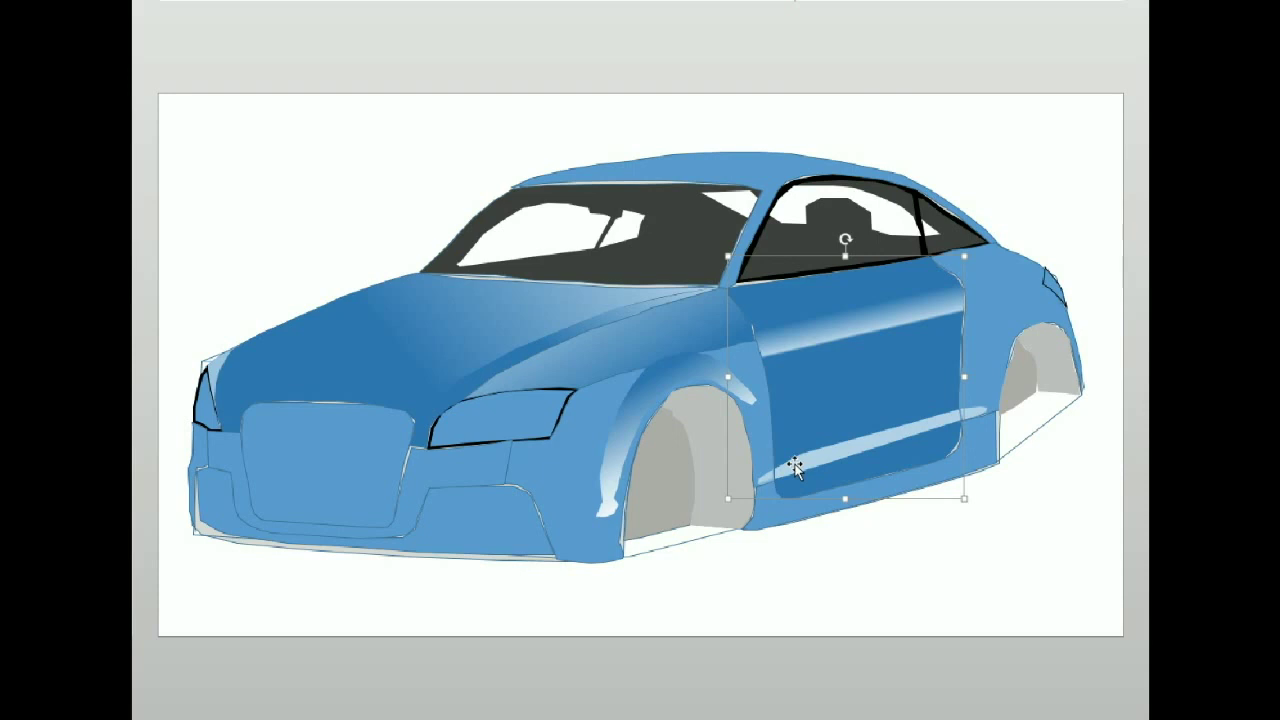
{"action": "key", "text": "Escape"}
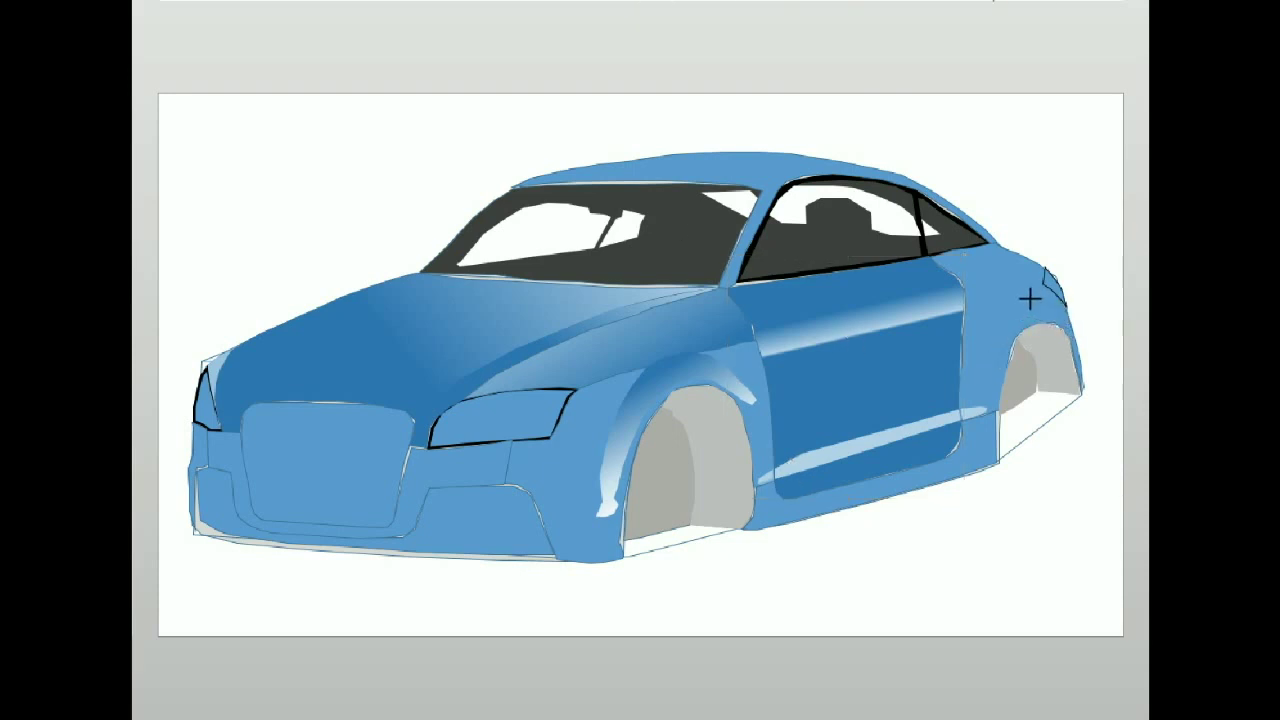
{"action": "right_click", "coordinate": [1012, 310]}
{"action": "left_click", "coordinate": [890, 449]}
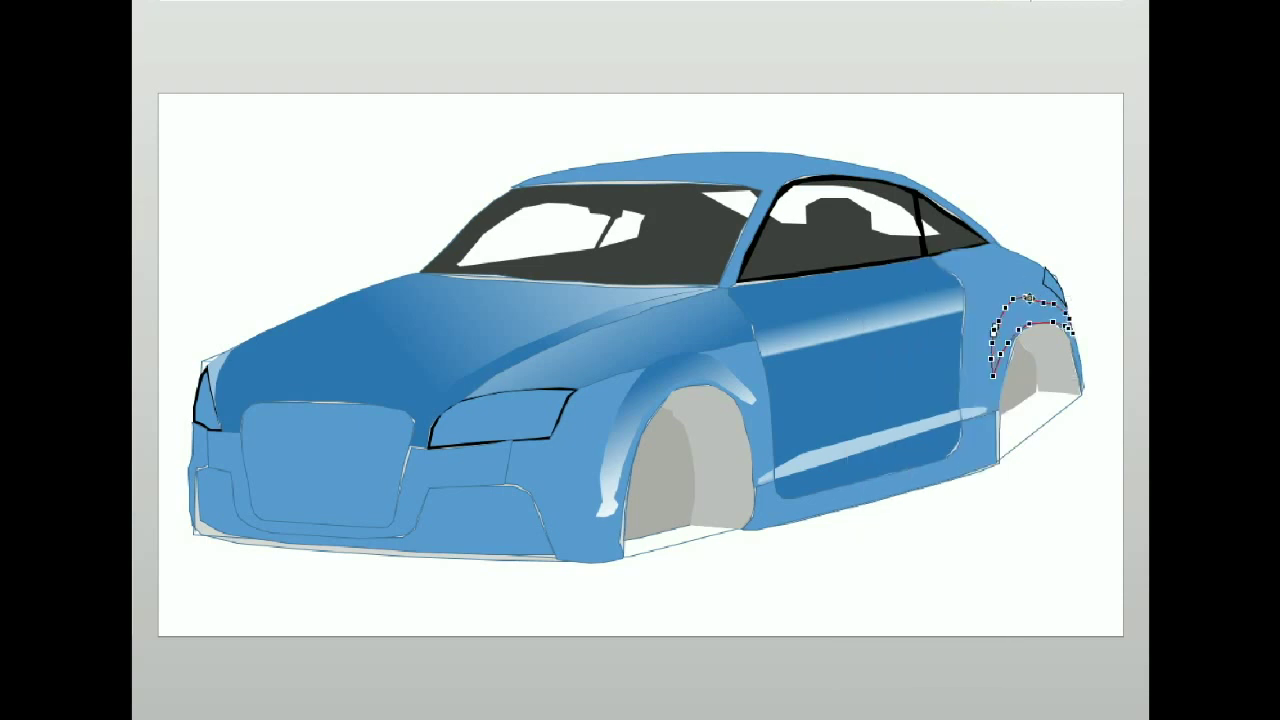
{"action": "left_click_drag", "start_coordinate": [1029, 296], "coordinate": [1016, 328]}
{"action": "left_click_drag", "start_coordinate": [1016, 328], "coordinate": [1008, 340]}
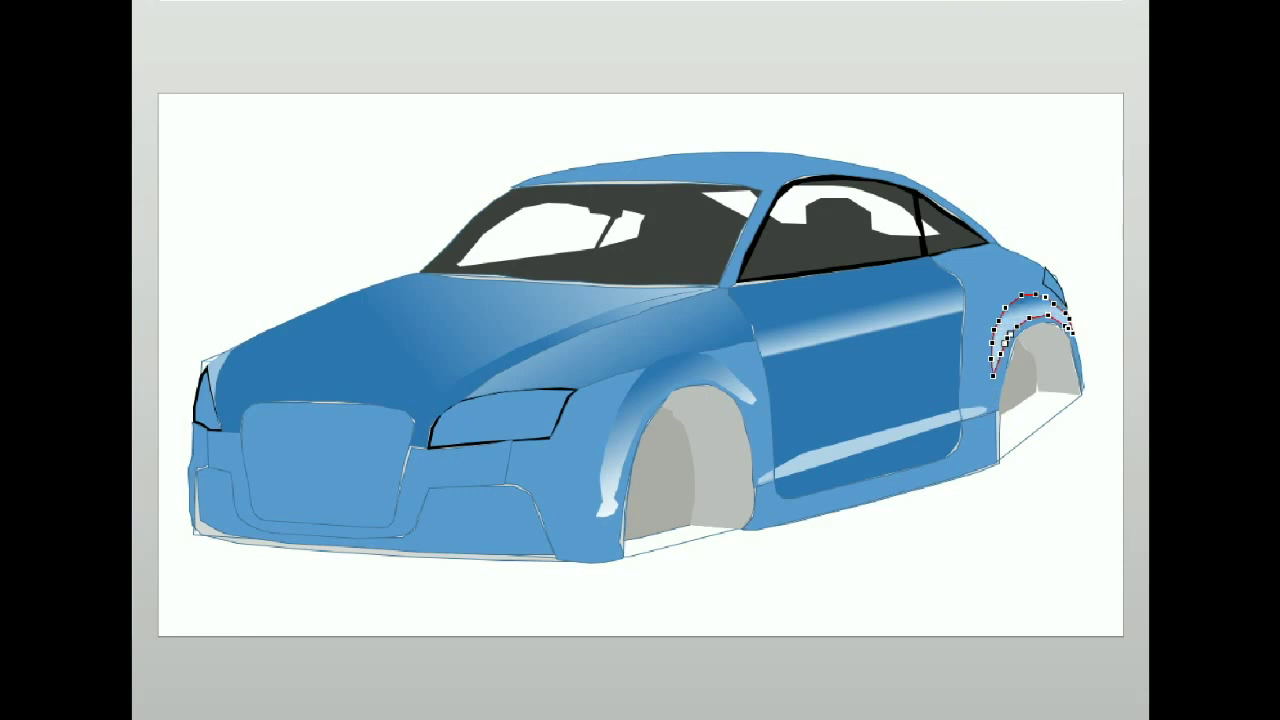
{"action": "left_click", "coordinate": [820, 574]}
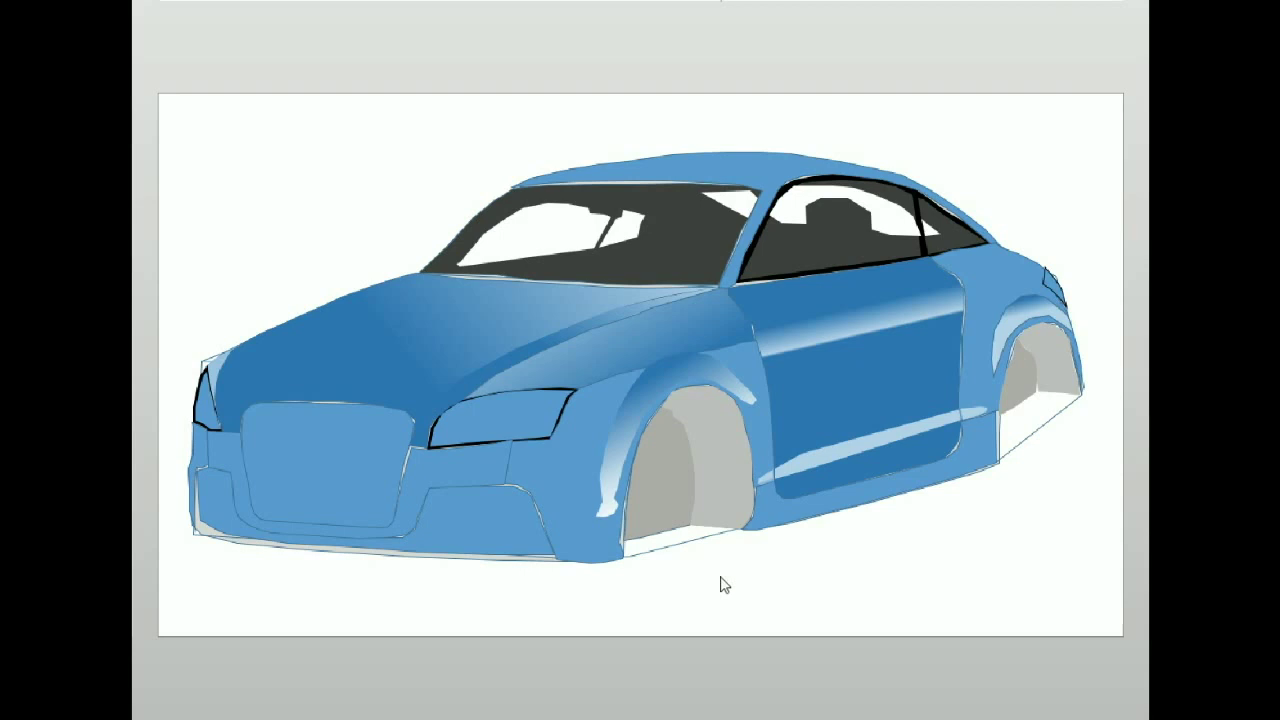
{"action": "left_click", "coordinate": [965, 313]}
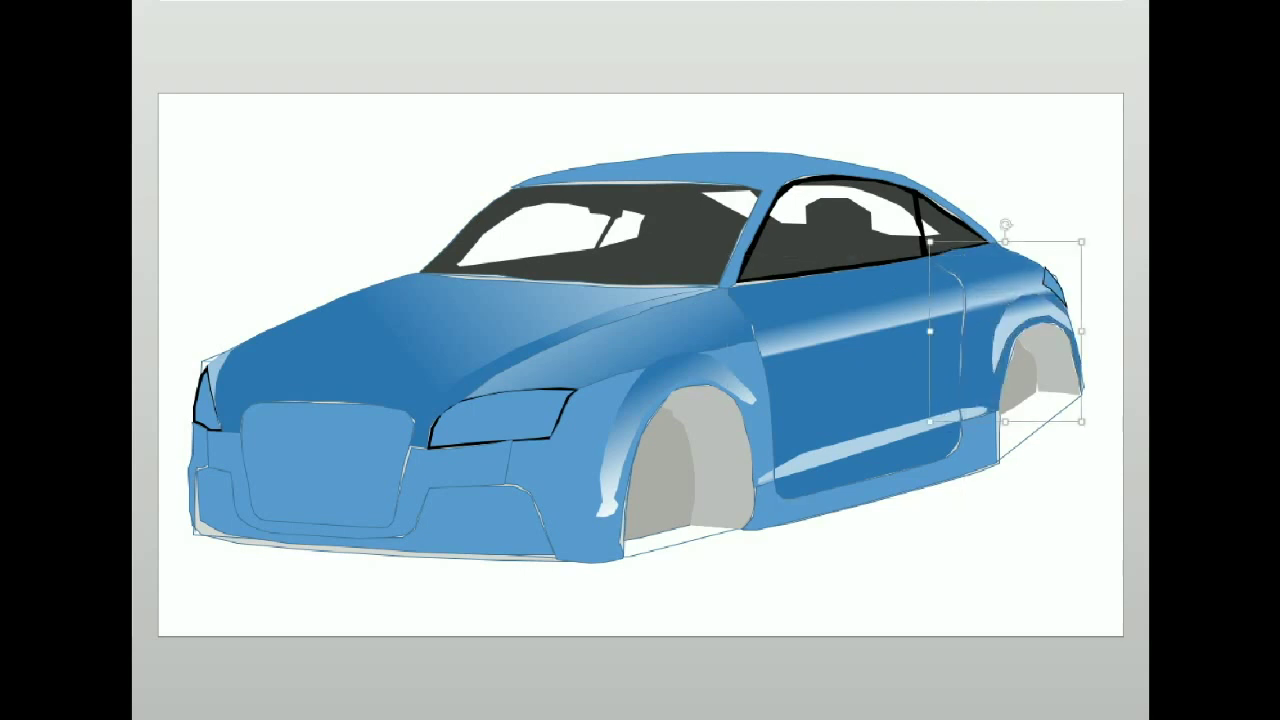
Step: Apply the door's darker blue gradient fill to the front fender around the front wheel
{"action": "left_click", "coordinate": [620, 358]}
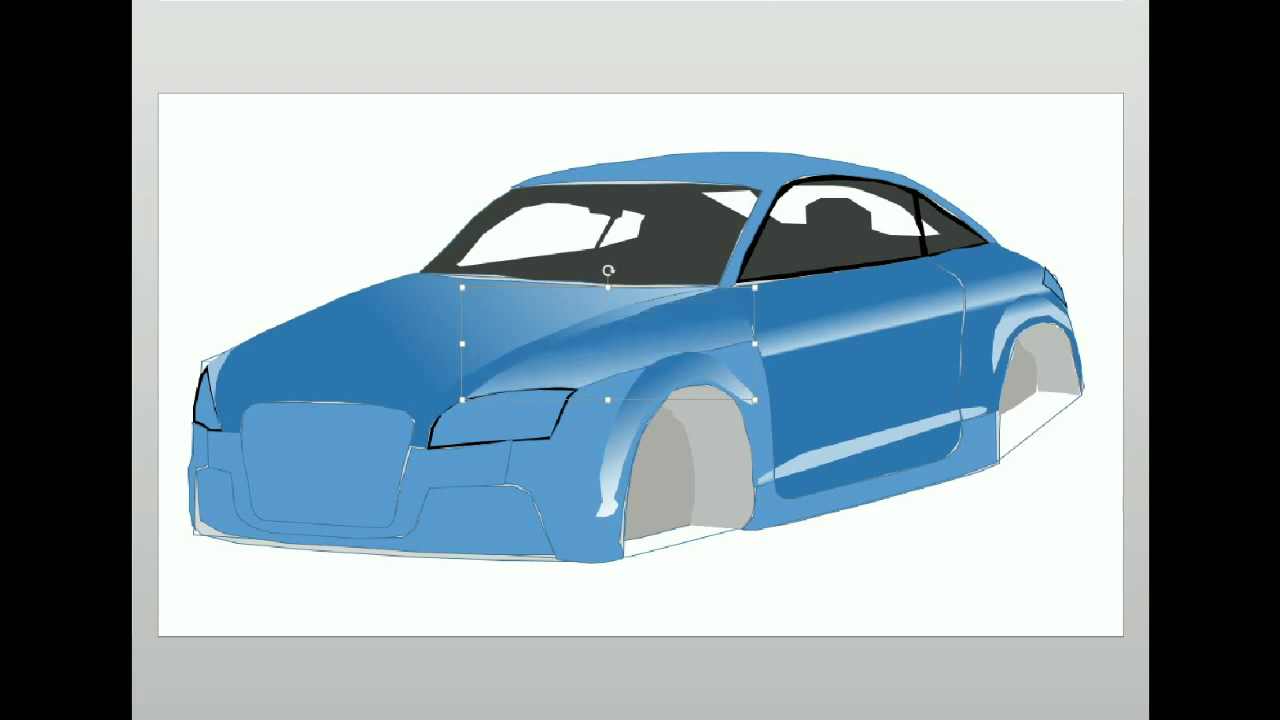
{"action": "left_click", "coordinate": [570, 485]}
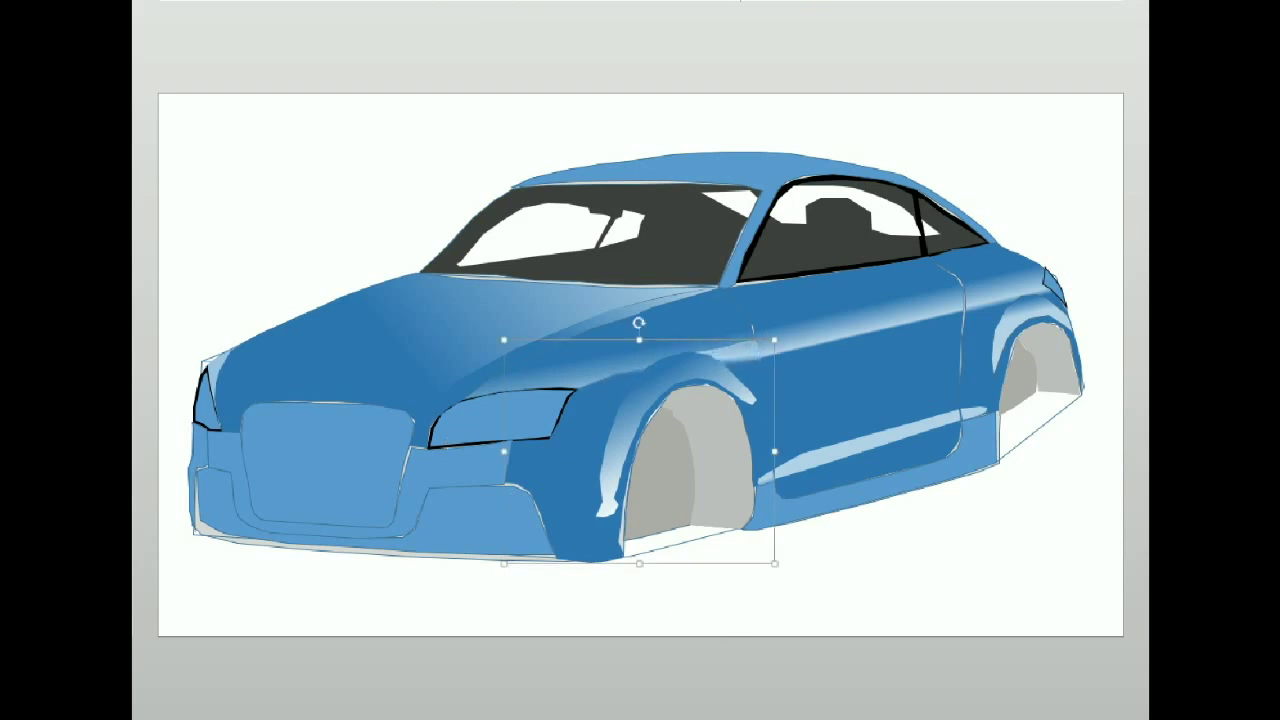
Step: Select the small rear corner light, then fill the front headlight grey
{"action": "left_click", "coordinate": [866, 329]}
{"action": "left_click", "coordinate": [1014, 609]}
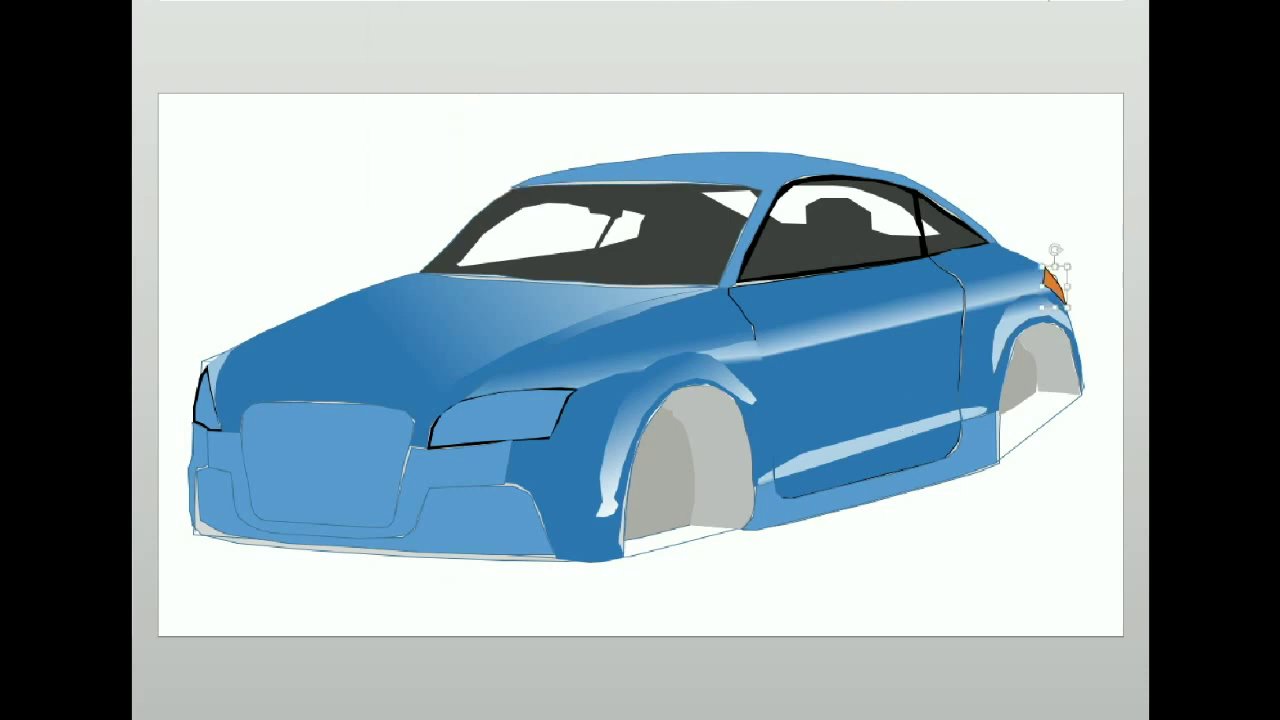
{"action": "left_click", "coordinate": [500, 418]}
{"action": "left_click", "coordinate": [382, 5]}
{"action": "left_click", "coordinate": [384, 28]}
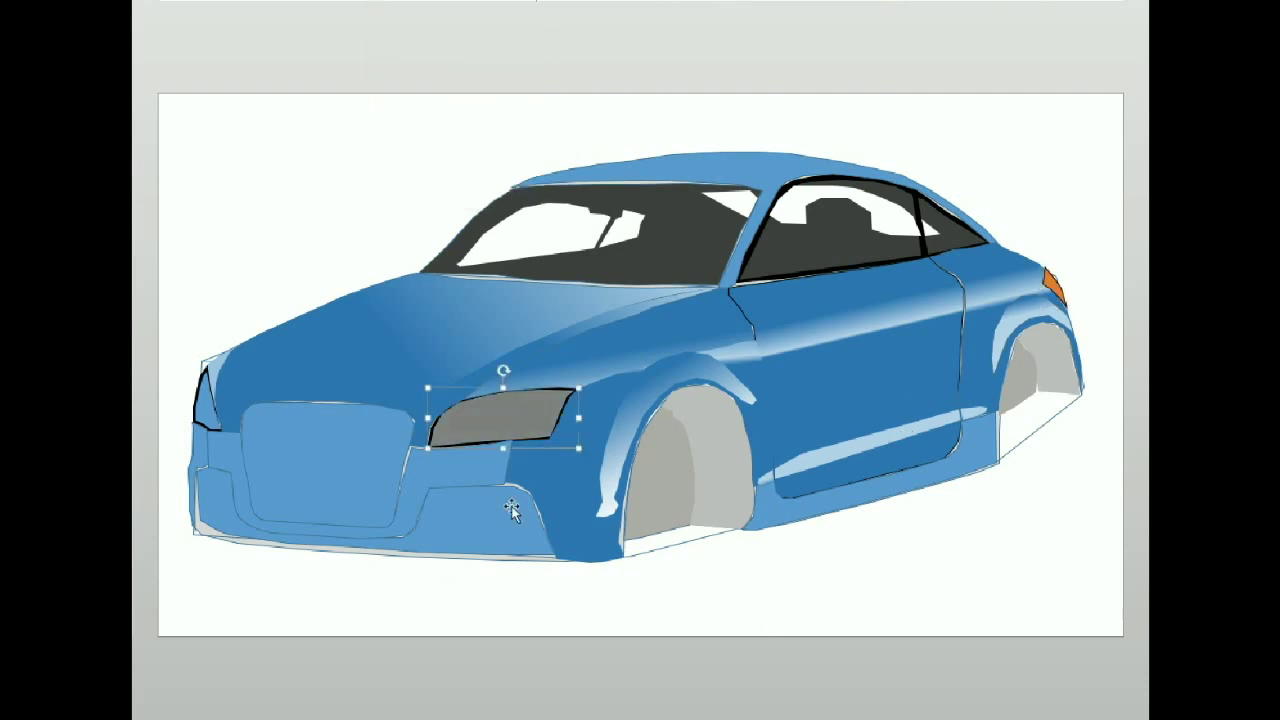
{"action": "left_click", "coordinate": [523, 680]}
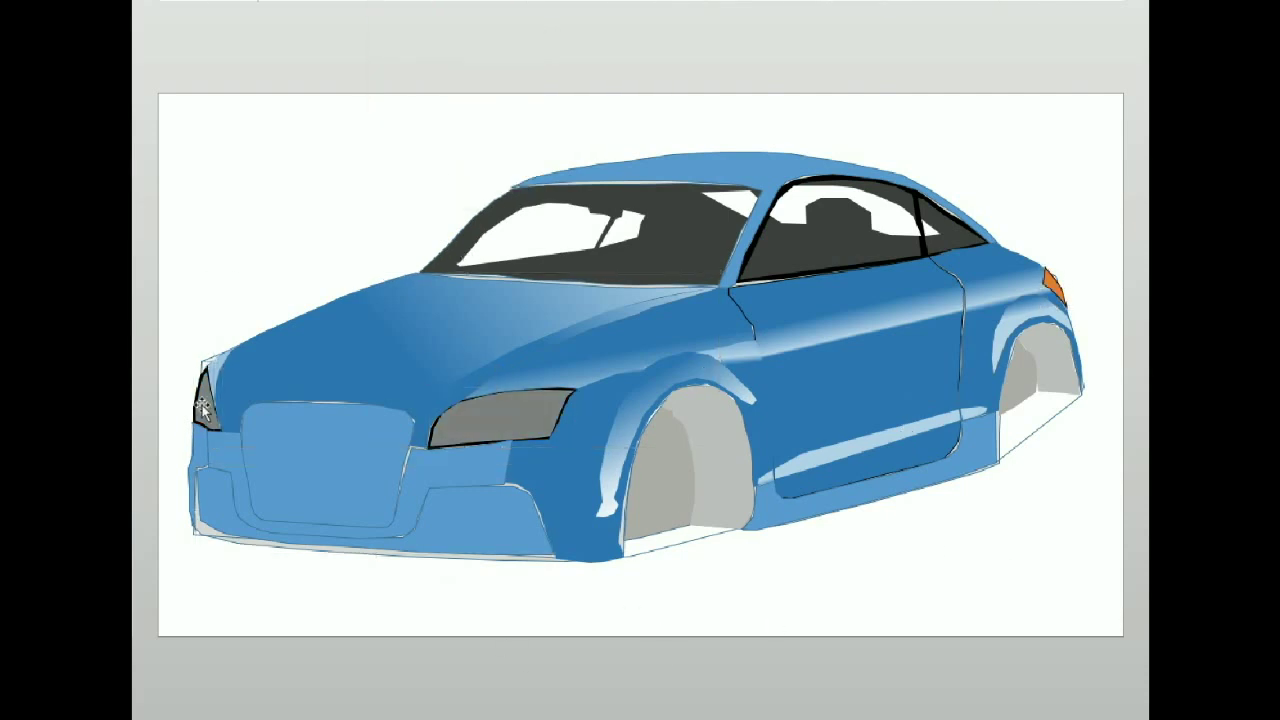
Step: Fill the grille solid black and line it up with the car's front
{"action": "left_click", "coordinate": [575, 350]}
{"action": "left_click", "coordinate": [570, 333]}
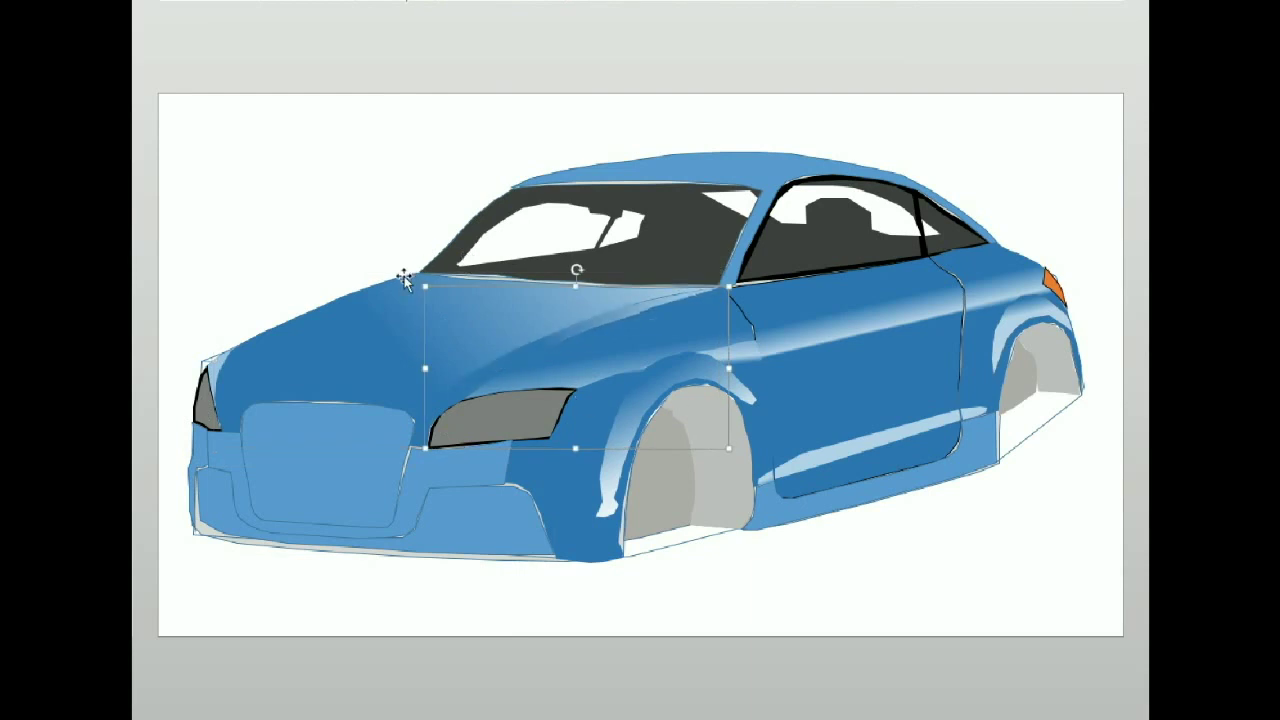
{"action": "left_click", "coordinate": [333, 460]}
{"action": "left_click", "coordinate": [382, 5]}
{"action": "left_click", "coordinate": [383, 20]}
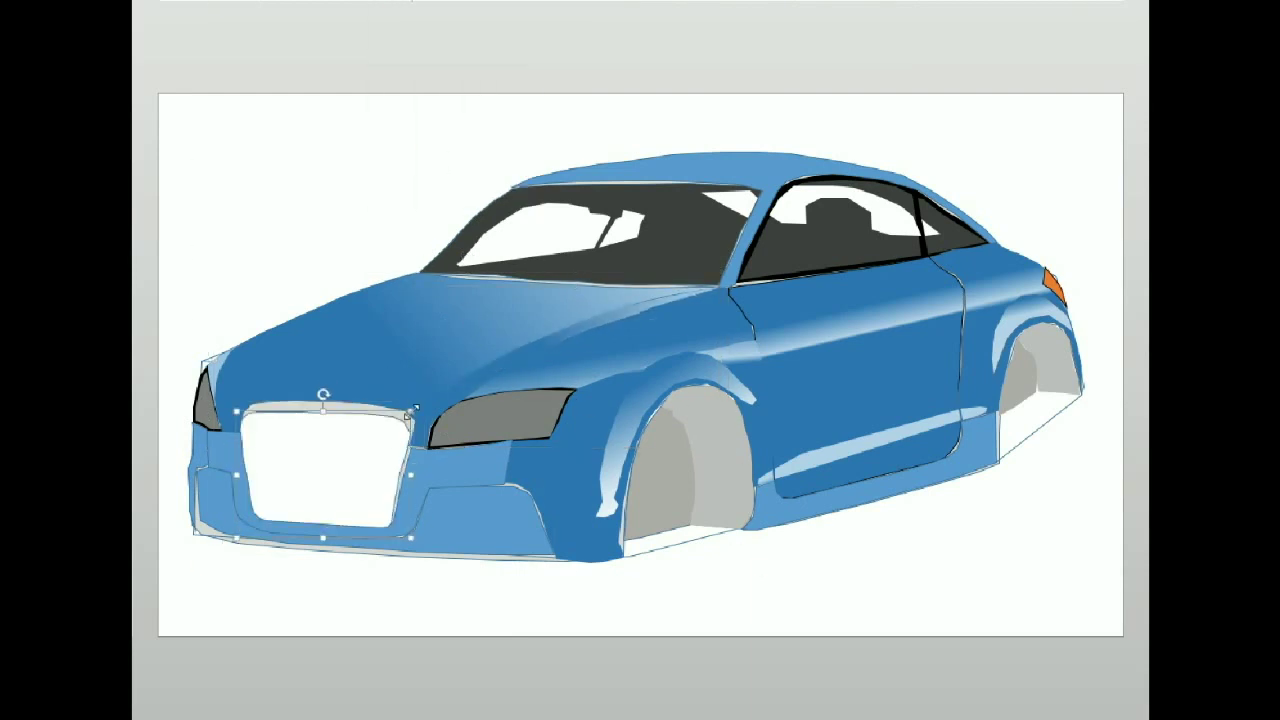
{"action": "mouse_move", "coordinate": [354, 449]}
{"action": "left_mouse_down"}
{"action": "mouse_move", "coordinate": [340, 490]}
{"action": "mouse_move", "coordinate": [410, 328]}
{"action": "mouse_move", "coordinate": [346, 443]}
{"action": "left_mouse_up"}
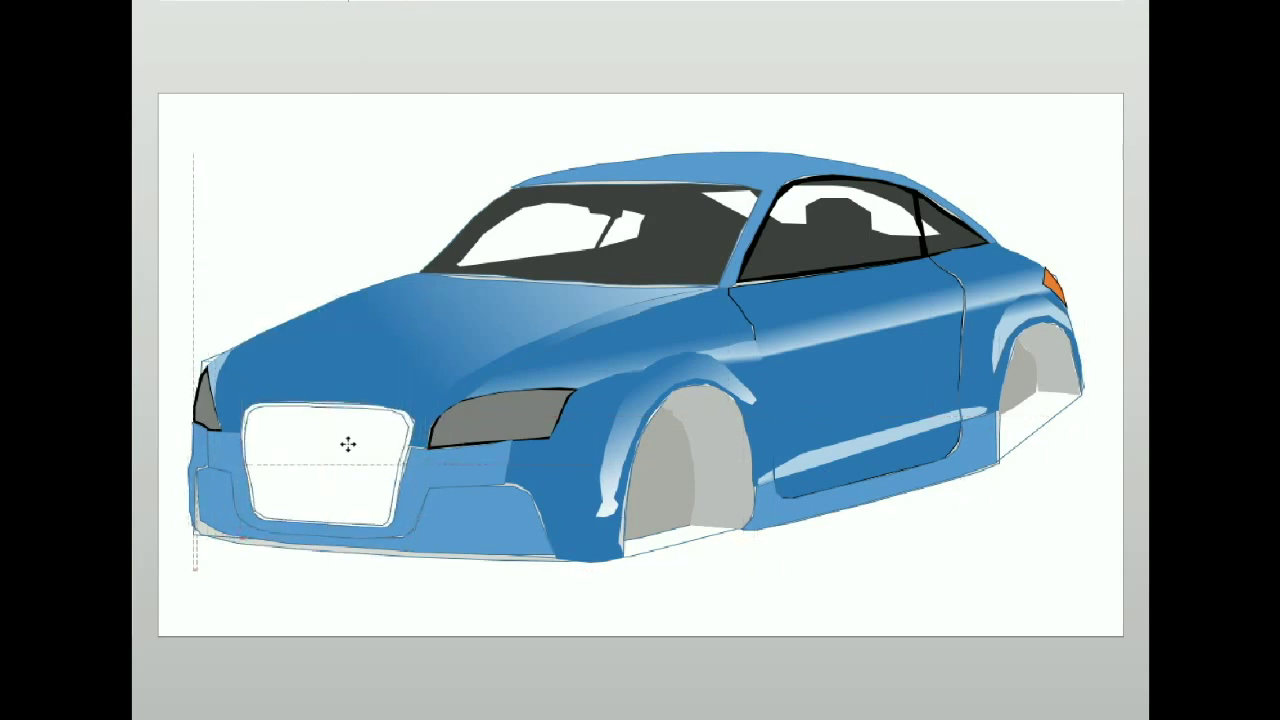
{"action": "left_click", "coordinate": [382, 5]}
{"action": "left_click", "coordinate": [397, 10]}
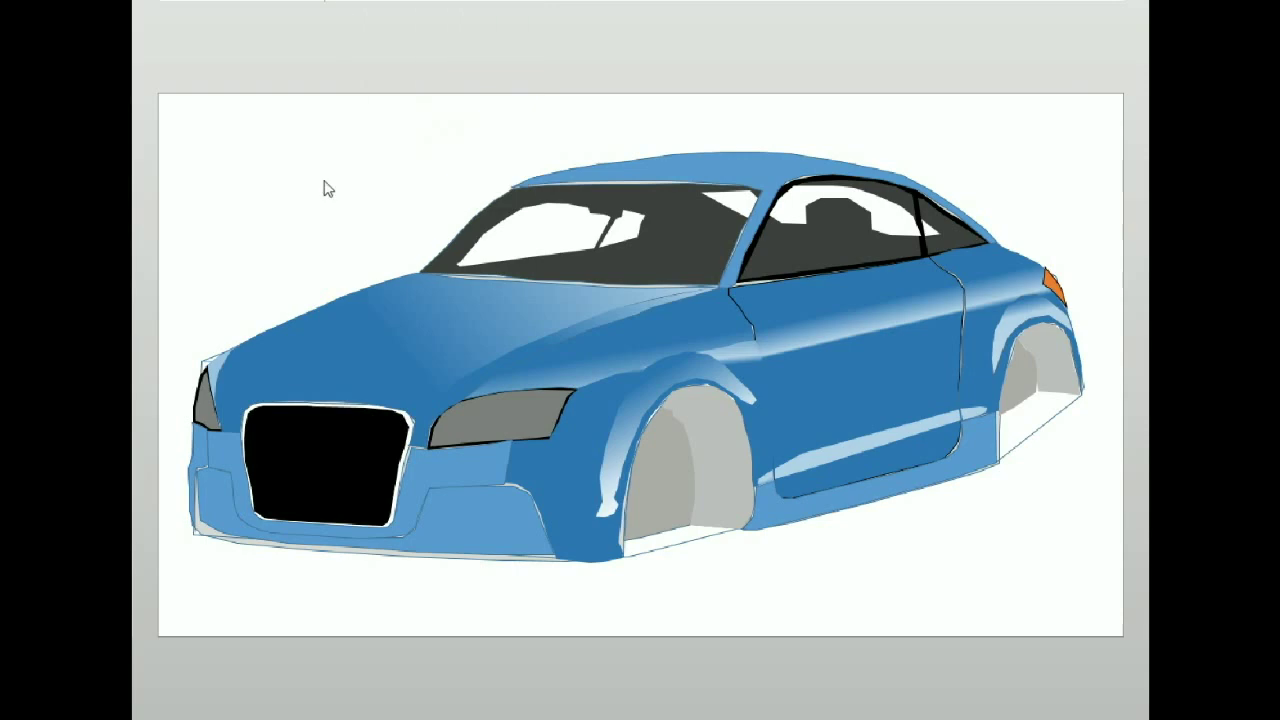